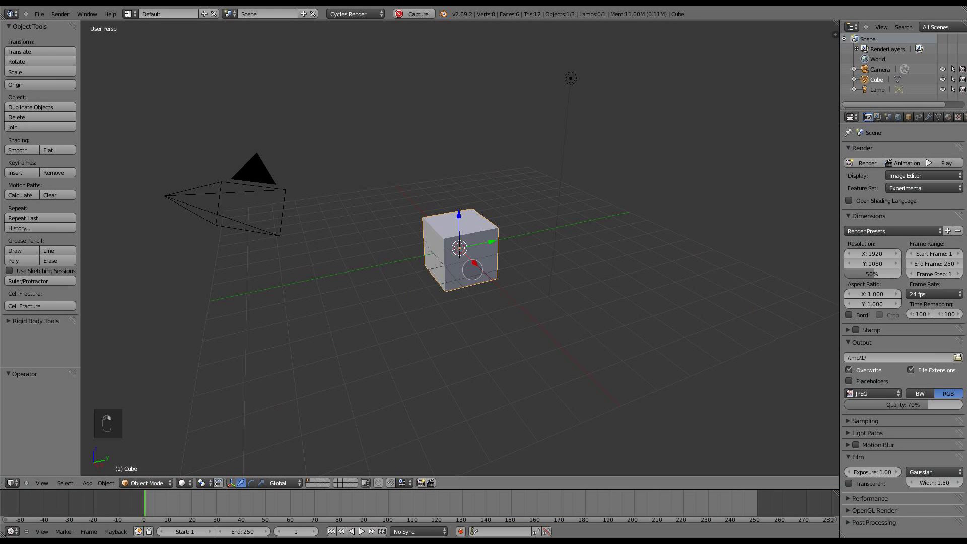
Delete the default cube and add a plane at the scene centre.
{"action": "key", "text": "x"}
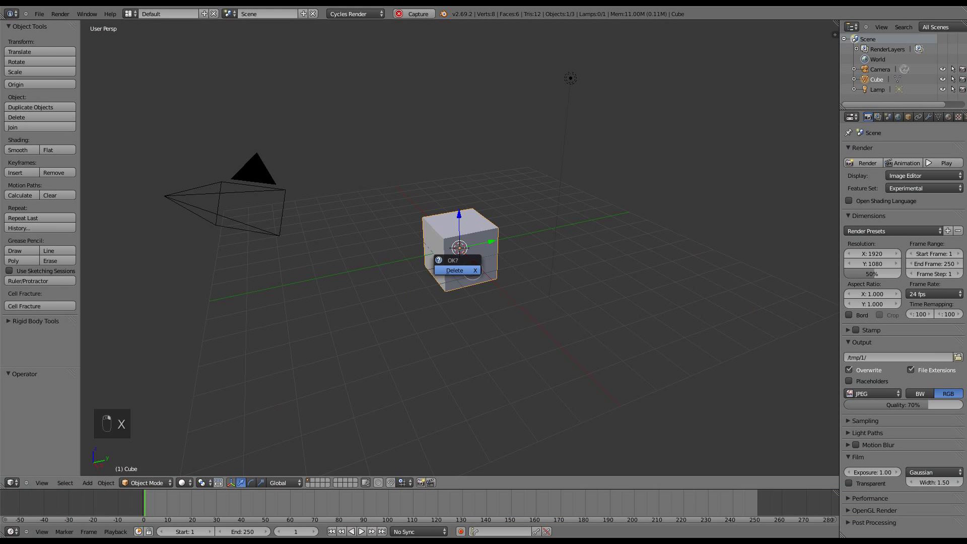
{"action": "left_click", "coordinate": [472, 270]}
{"action": "key", "text": "shift+a"}
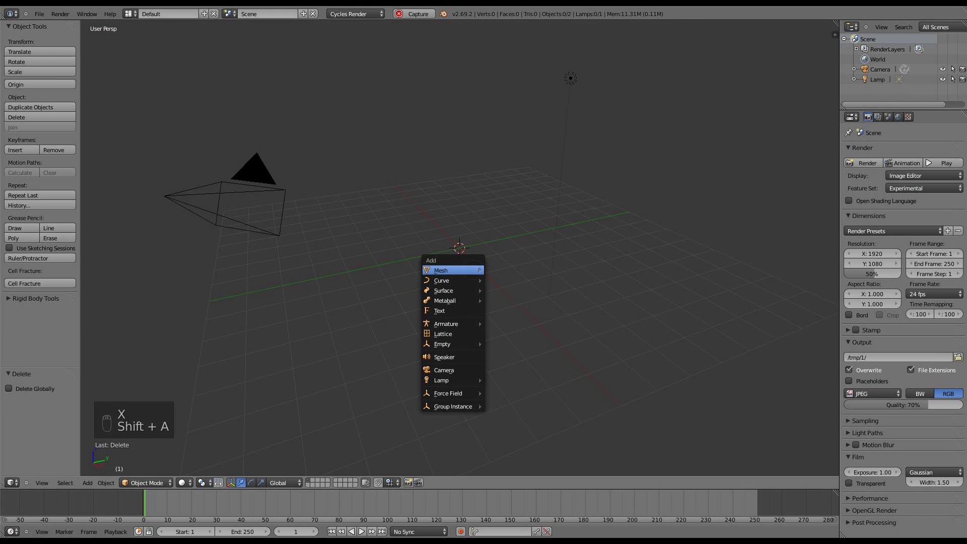
{"action": "mouse_move", "coordinate": [473, 267]}
{"action": "left_click", "coordinate": [513, 268]}
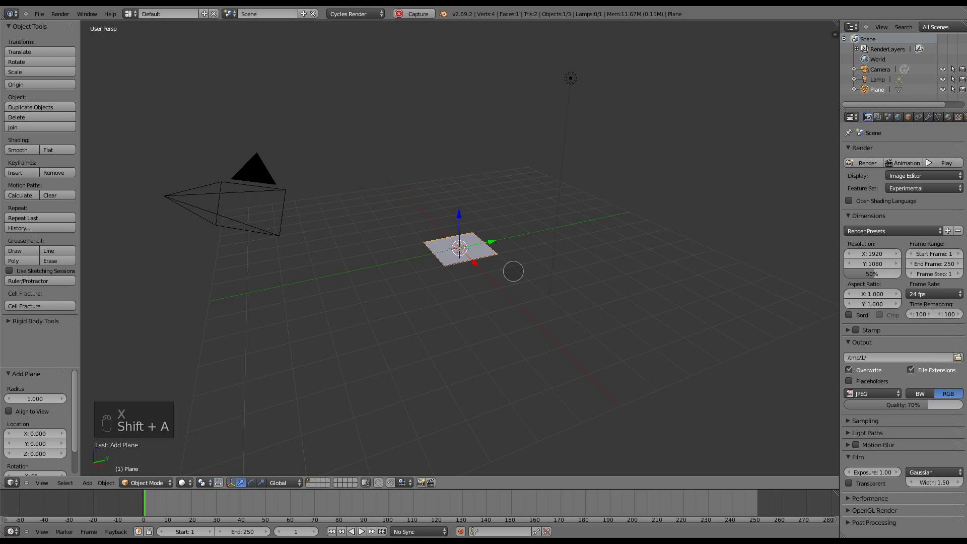
Add an Array modifier to the plane, set to Fit Length with length 1.00.
{"action": "left_click", "coordinate": [928, 116]}
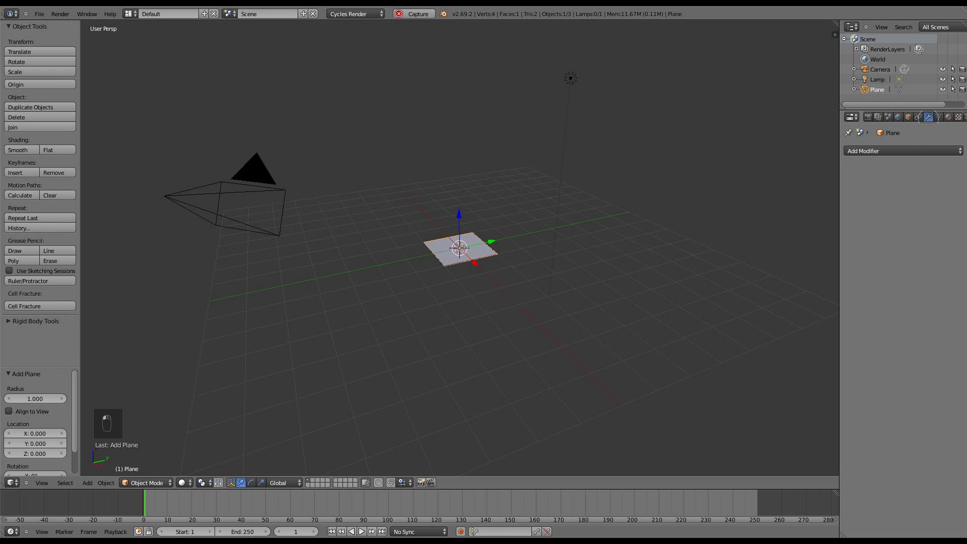
{"action": "left_click", "coordinate": [888, 151]}
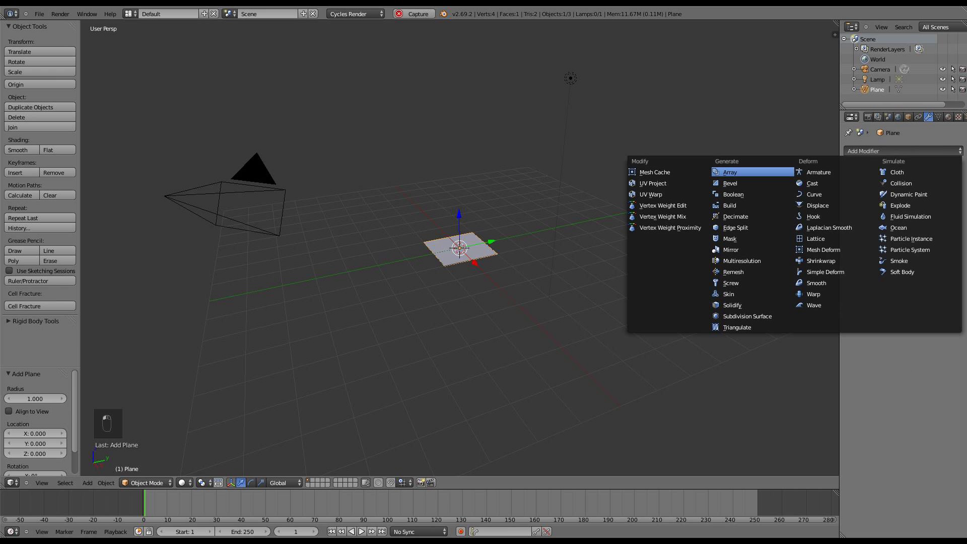
{"action": "left_click", "coordinate": [729, 172]}
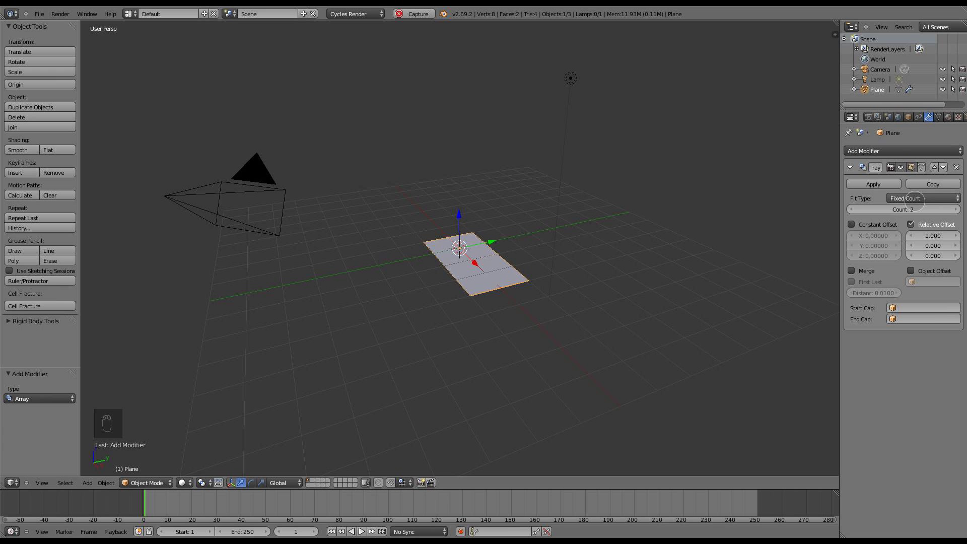
{"action": "left_click", "coordinate": [913, 198]}
{"action": "left_click", "coordinate": [904, 177]}
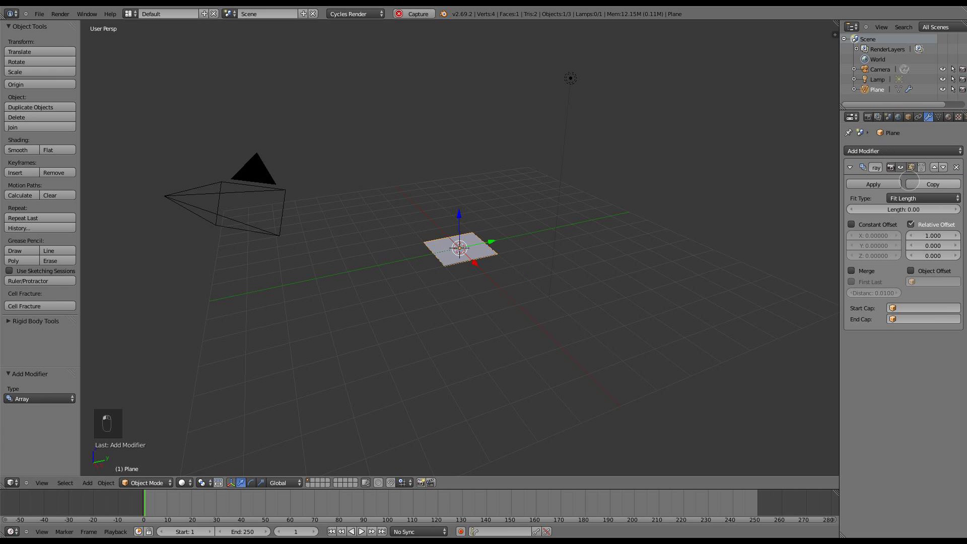
{"action": "left_click", "coordinate": [904, 208]}
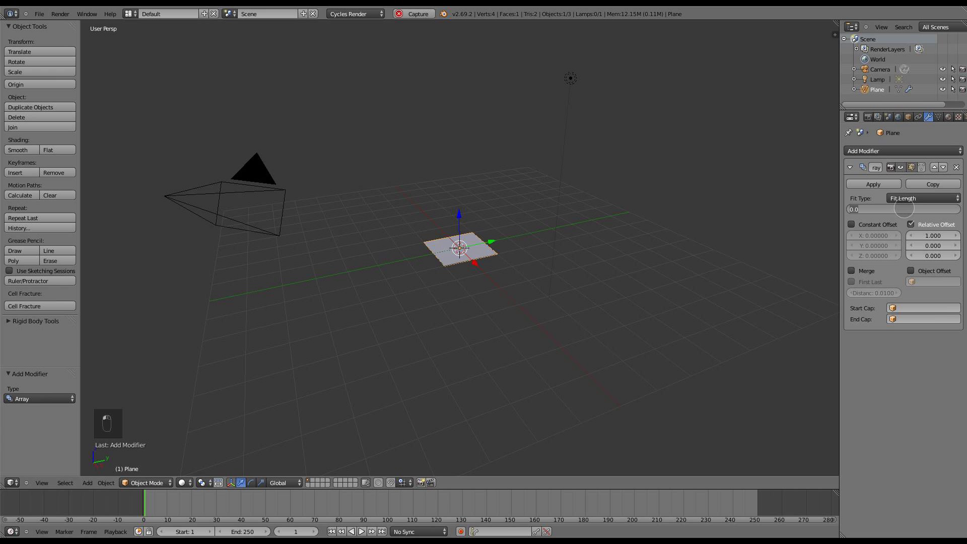
{"action": "type", "text": "1"}
{"action": "key", "text": "Return"}
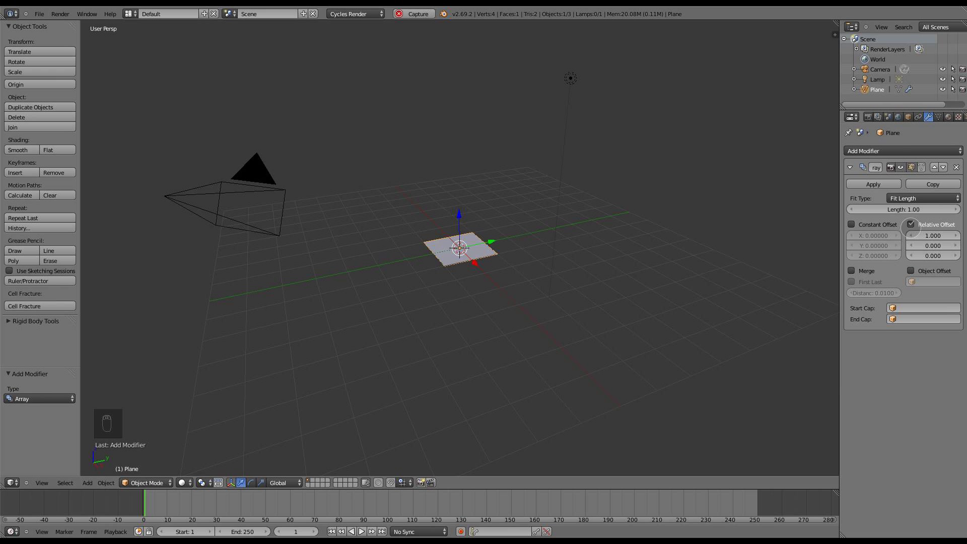
Switch the array from relative offset to a constant Z offset of 0.04.
{"action": "left_click", "coordinate": [910, 224]}
{"action": "left_click", "coordinate": [849, 224]}
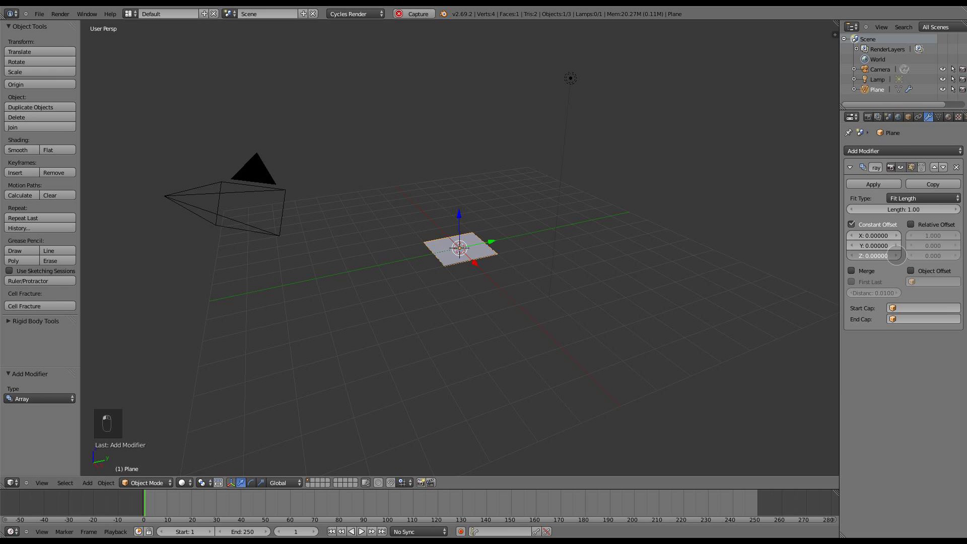
{"action": "left_click", "coordinate": [896, 255]}
{"action": "left_click", "coordinate": [896, 255]}
{"action": "left_click", "coordinate": [896, 255]}
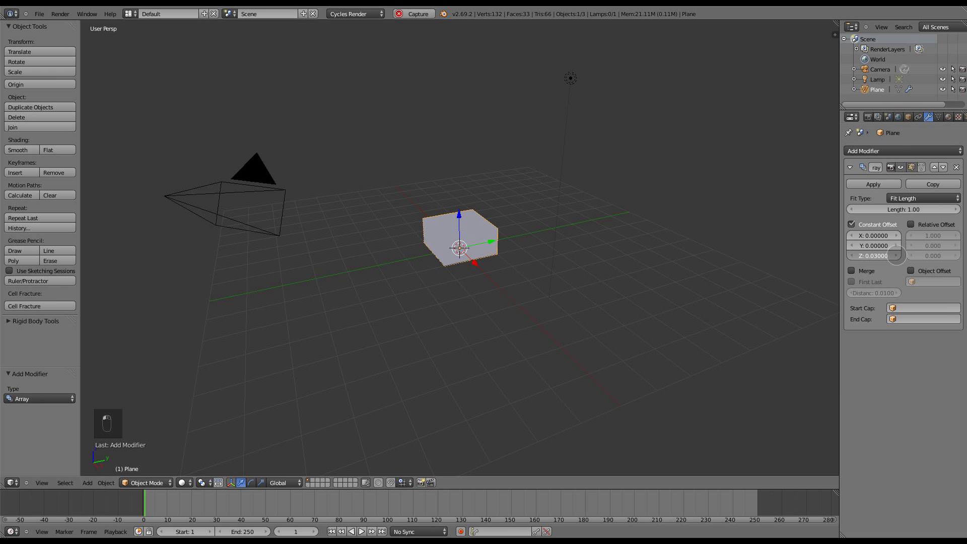
{"action": "left_click", "coordinate": [896, 255]}
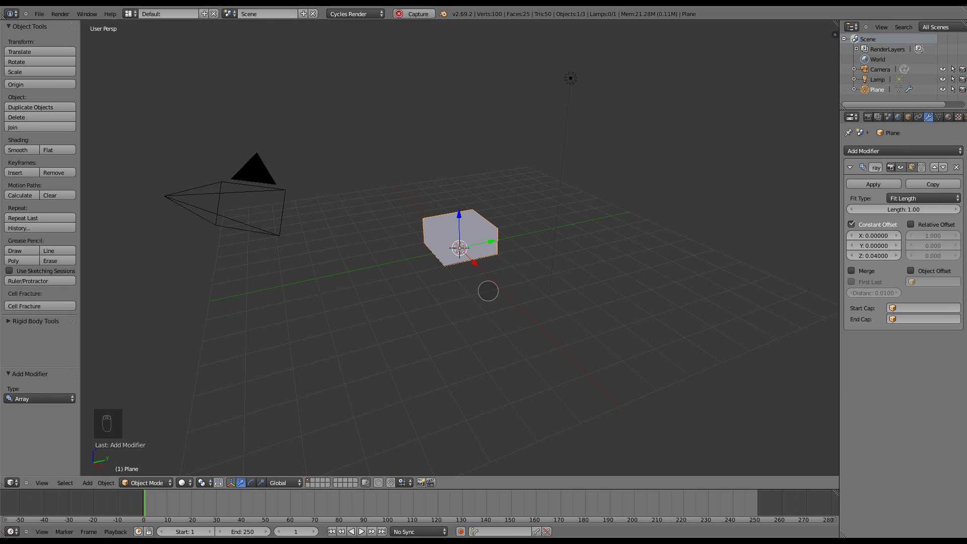
Create a new material for the layered plane.
{"action": "middle_click_drag", "start_coordinate": [459, 298], "coordinate": [477, 327]}
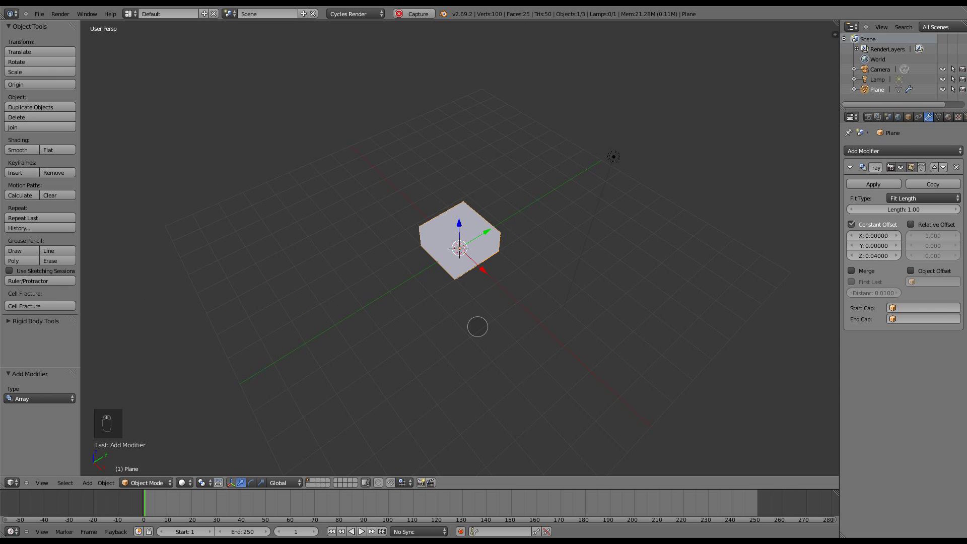
{"action": "scroll", "coordinate": [473, 308], "scroll_direction": "up", "scroll_amount": 4}
{"action": "scroll", "coordinate": [473, 308], "scroll_direction": "up", "scroll_amount": 1}
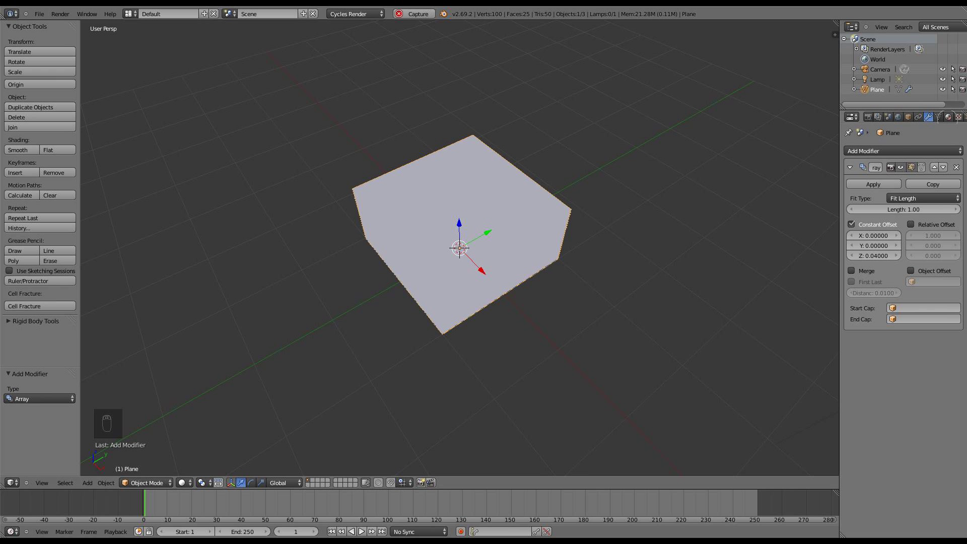
{"action": "left_click", "coordinate": [944, 117]}
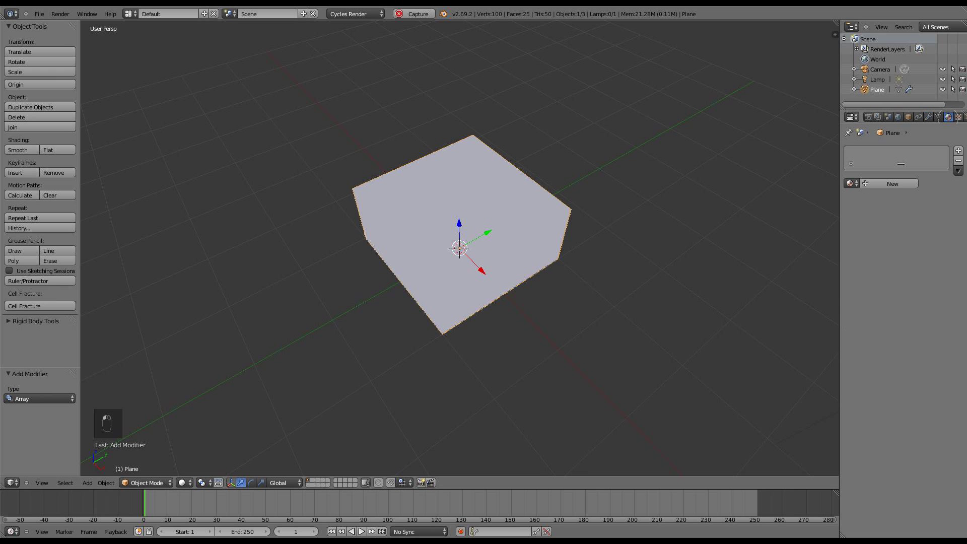
{"action": "left_click", "coordinate": [892, 183]}
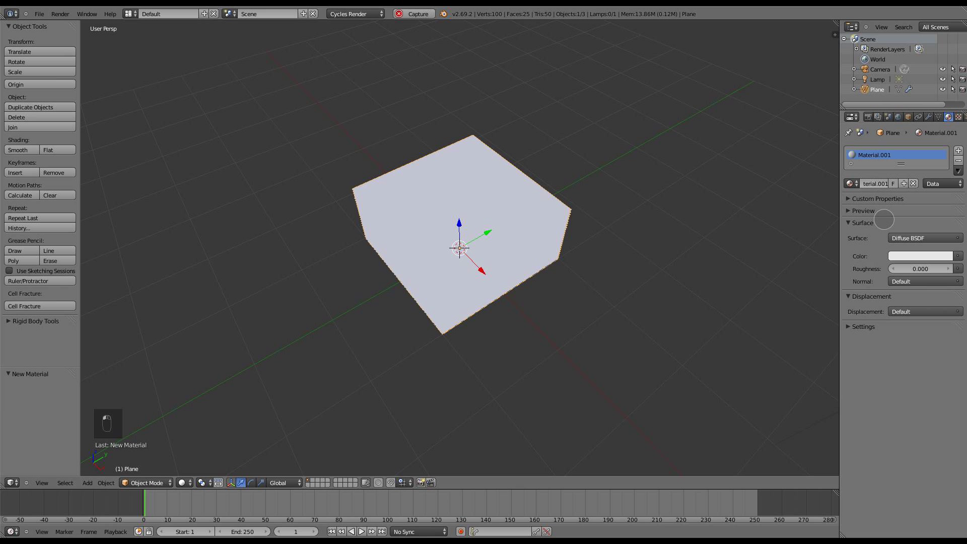
Set the material surface to a Transparent BSDF with pure white colour.
{"action": "left_click", "coordinate": [912, 236]}
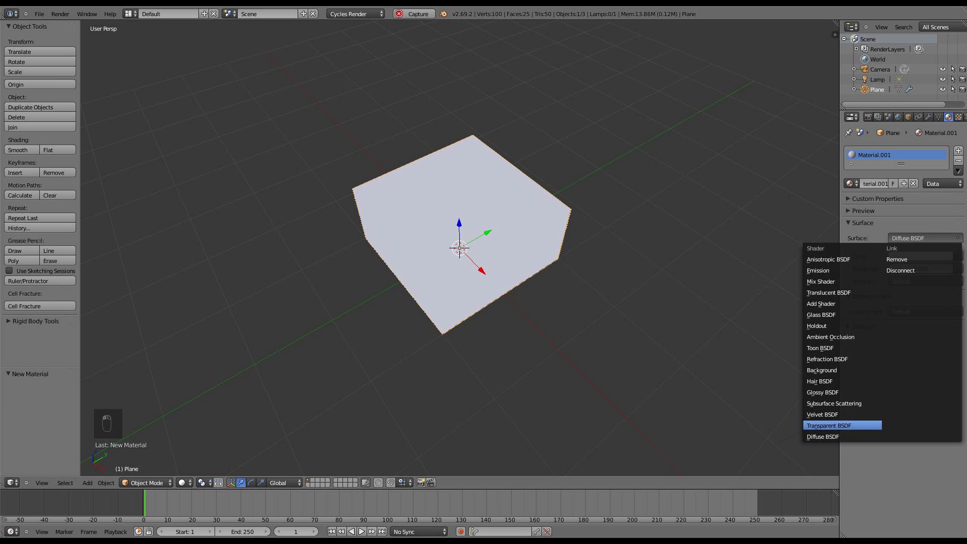
{"action": "left_click", "coordinate": [836, 426]}
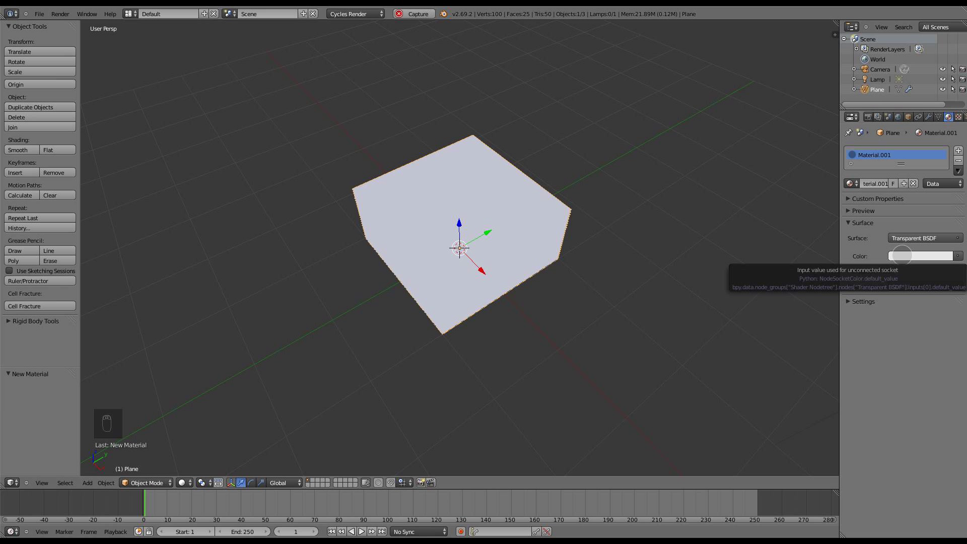
{"action": "left_click", "coordinate": [902, 255]}
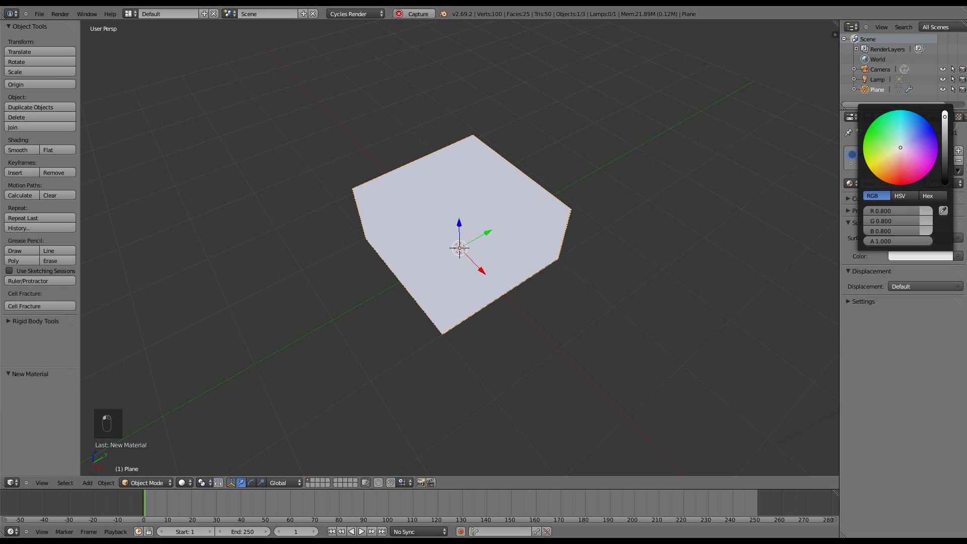
{"action": "left_click_drag", "start_coordinate": [945, 118], "coordinate": [944, 112]}
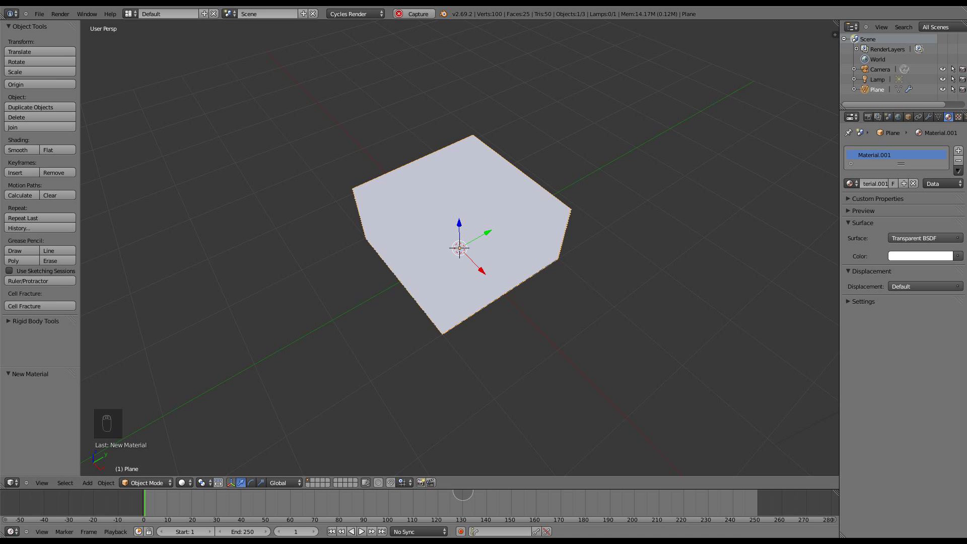
Enlarge the timeline area, turn it into the Shader Editor, and move Material Output right.
{"action": "left_click_drag", "start_coordinate": [604, 477], "coordinate": [604, 337]}
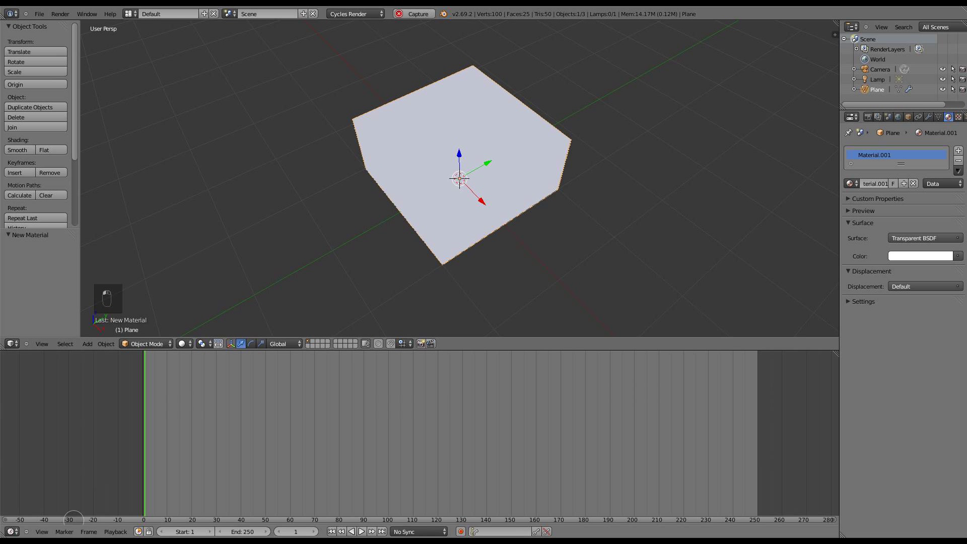
{"action": "left_click", "coordinate": [11, 531]}
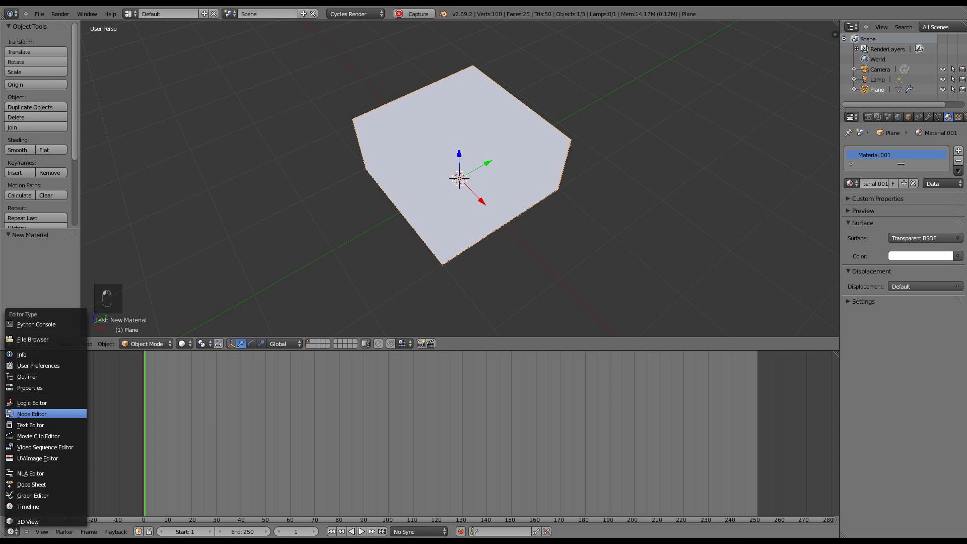
{"action": "left_click", "coordinate": [30, 413]}
{"action": "scroll", "coordinate": [449, 415], "scroll_direction": "up", "scroll_amount": 5}
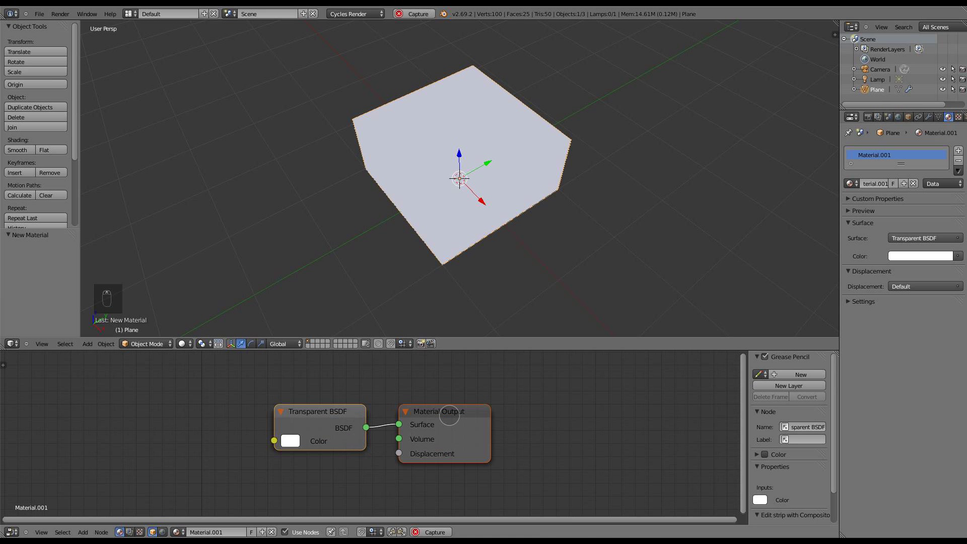
{"action": "left_click_drag", "start_coordinate": [472, 410], "coordinate": [674, 405]}
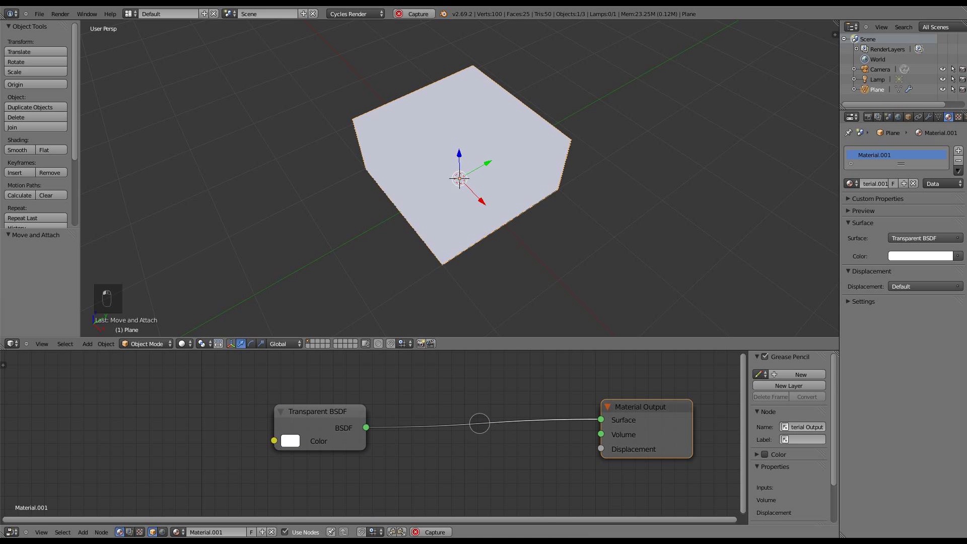
Insert a Mix Shader between the Transparent BSDF and the Material Output.
{"action": "key", "text": "shift+a"}
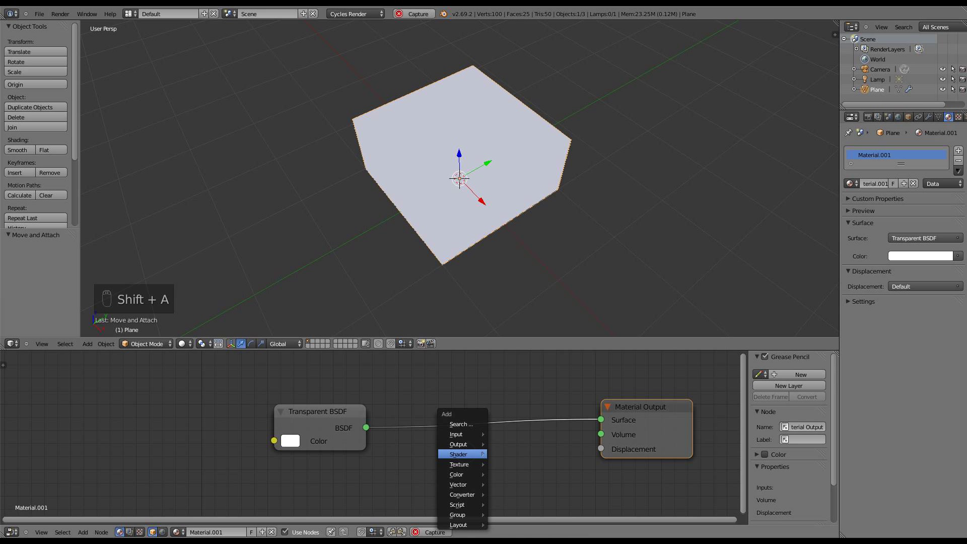
{"action": "mouse_move", "coordinate": [483, 454]}
{"action": "left_click", "coordinate": [526, 277]}
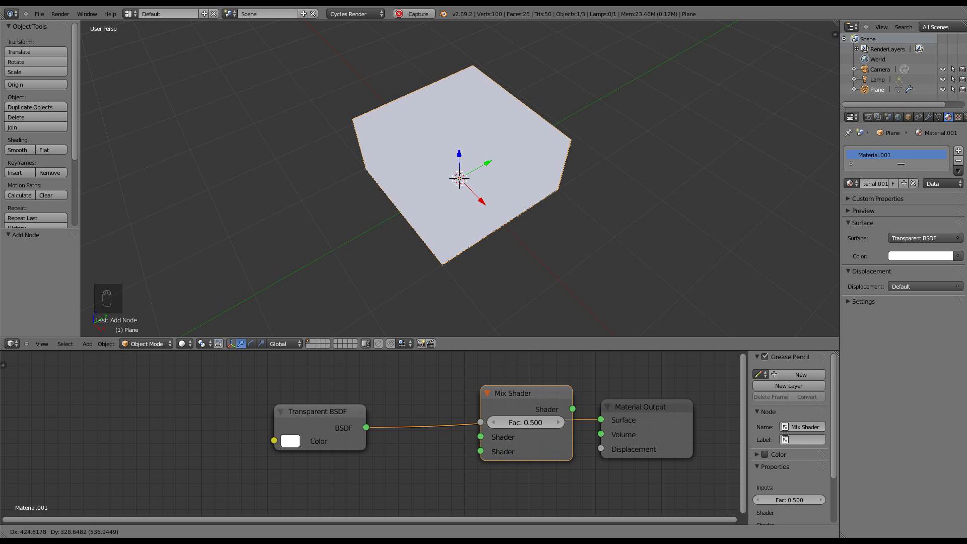
{"action": "left_click", "coordinate": [518, 410]}
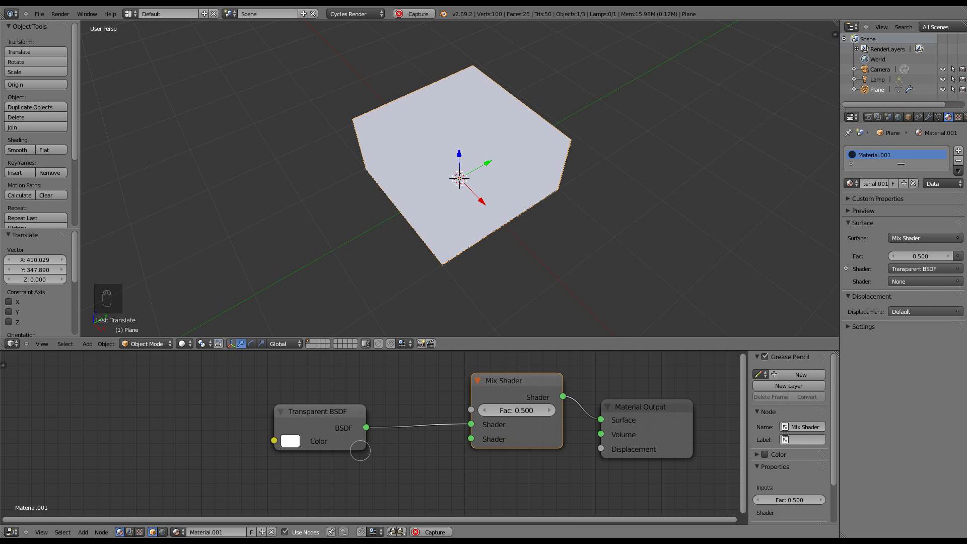
Add an Emission shader node to the material.
{"action": "key", "text": "shift+a"}
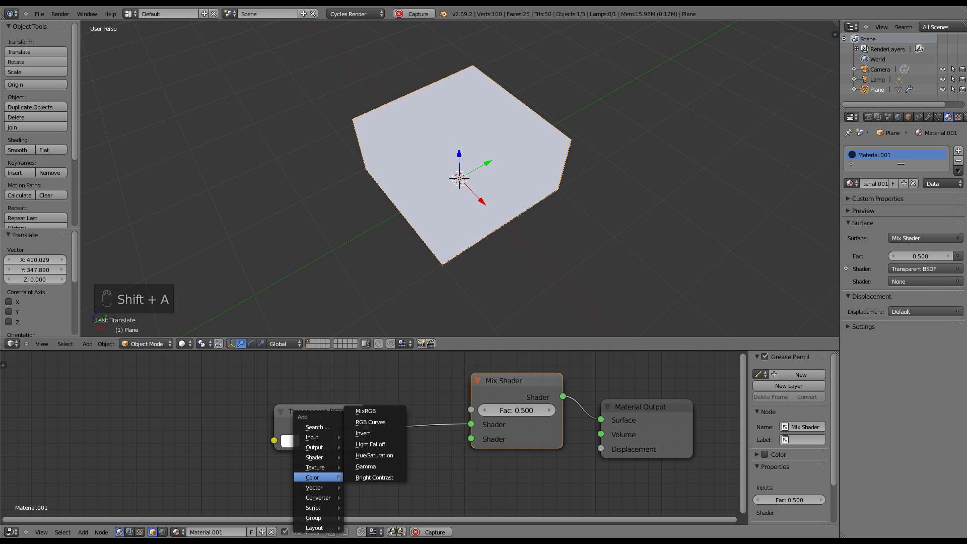
{"action": "mouse_move", "coordinate": [315, 456]}
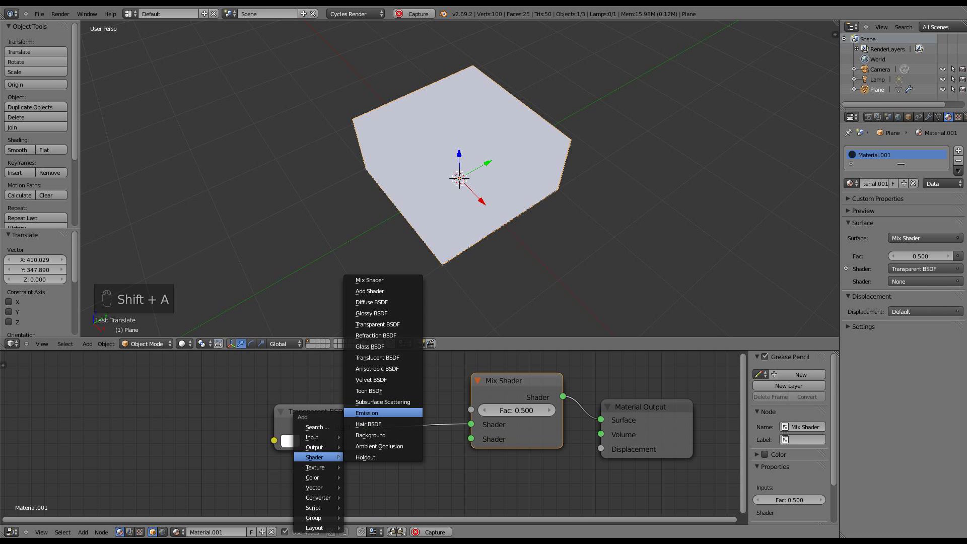
{"action": "left_click", "coordinate": [366, 413]}
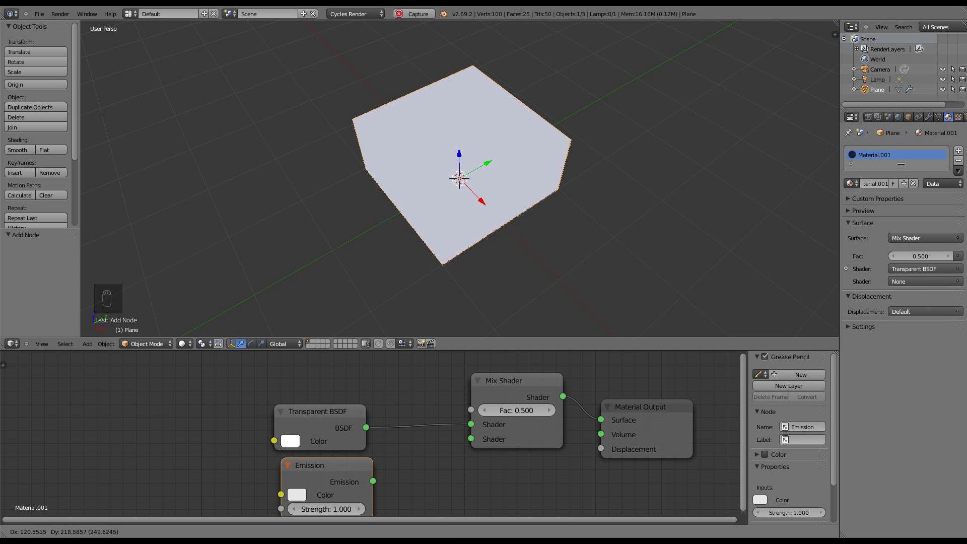
Wire Emission into the Mix Shader's second shader input and preview in rendered shading.
{"action": "left_click", "coordinate": [440, 447]}
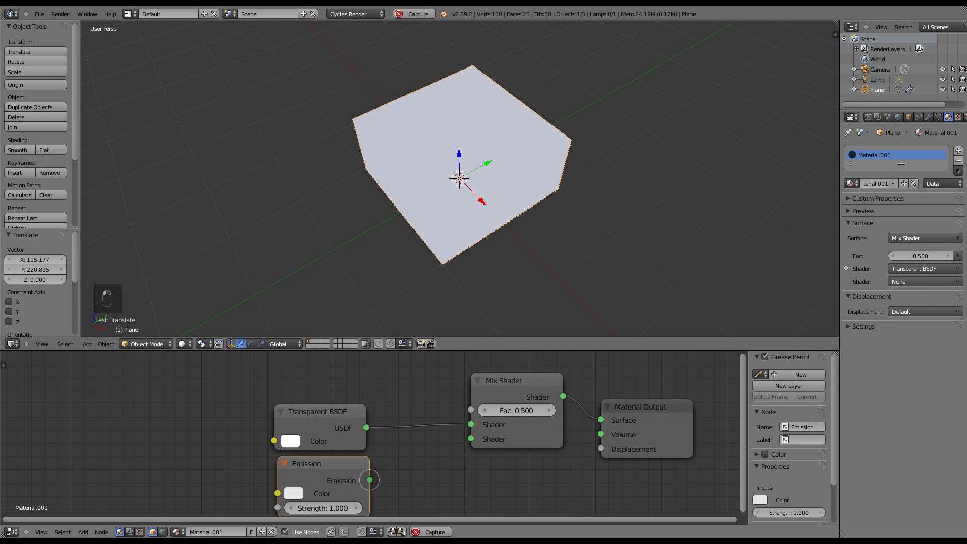
{"action": "left_click_drag", "start_coordinate": [369, 479], "coordinate": [471, 438]}
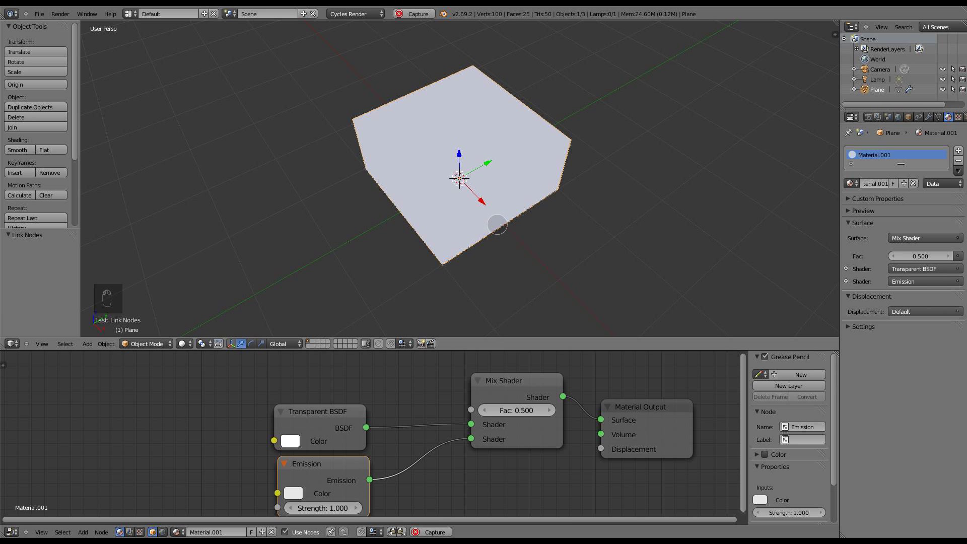
{"action": "key", "text": "shift+z"}
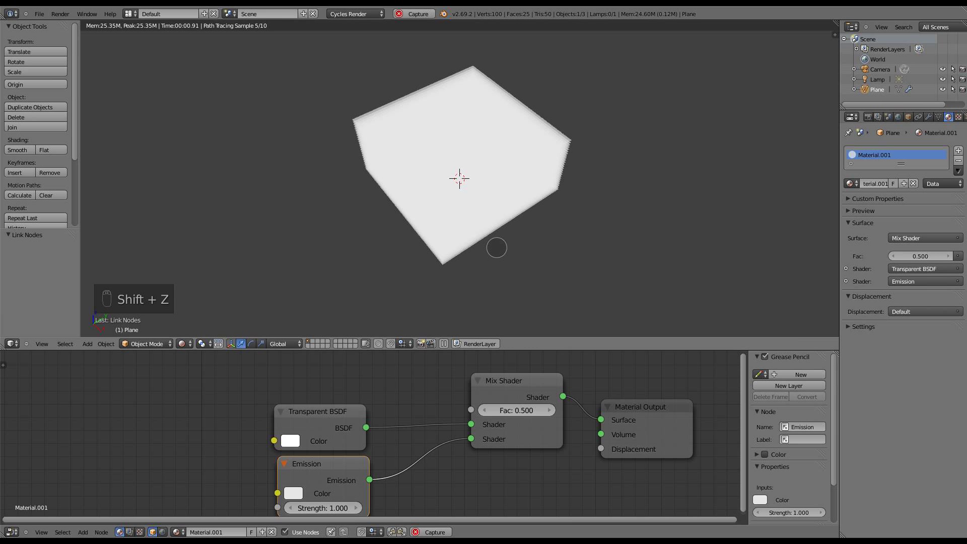
{"action": "mouse_move", "coordinate": [497, 243]}
{"action": "middle_mouse_down"}
{"action": "mouse_move", "coordinate": [512, 248]}
{"action": "mouse_move", "coordinate": [503, 259]}
{"action": "middle_mouse_up"}
{"action": "scroll", "coordinate": [503, 260], "scroll_direction": "up", "scroll_amount": 3}
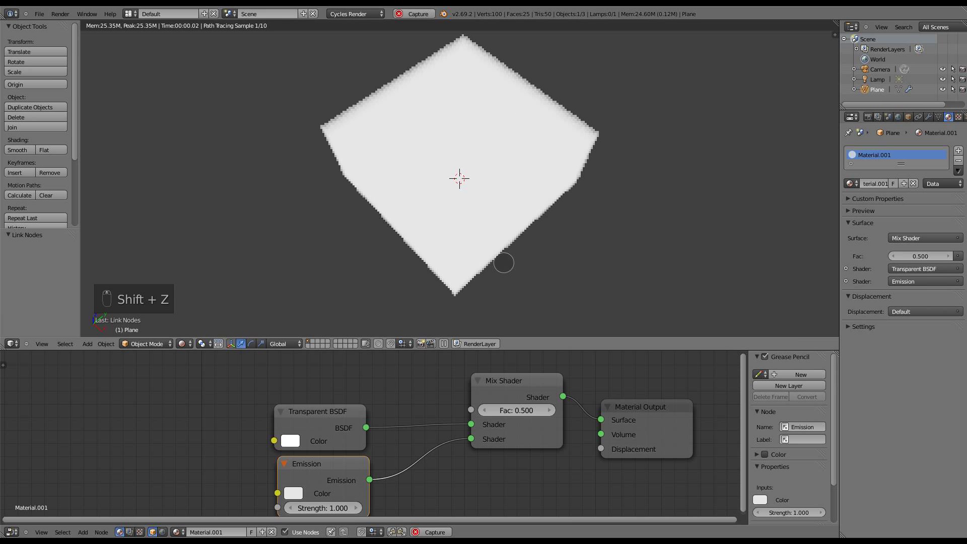
{"action": "left_click_drag", "start_coordinate": [526, 391], "coordinate": [524, 396]}
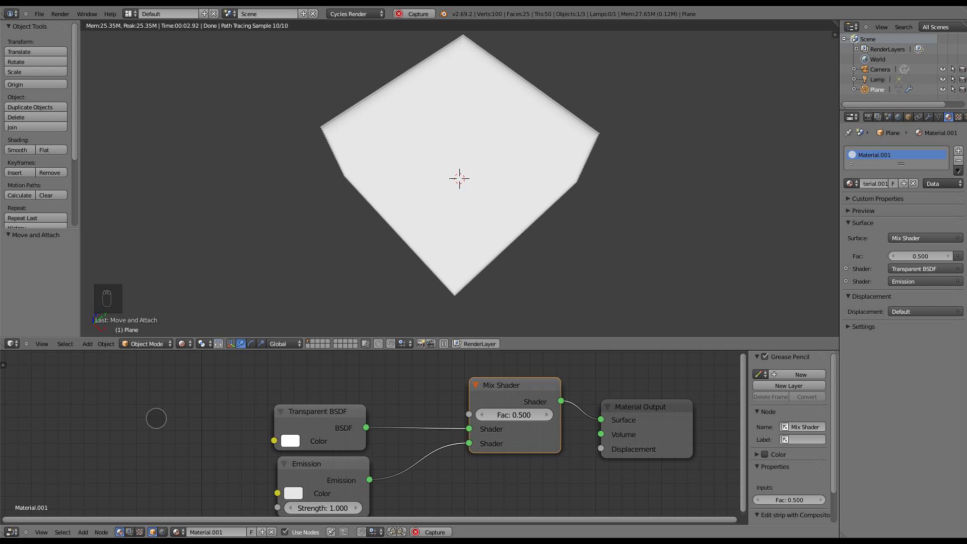
{"action": "scroll", "coordinate": [157, 418], "scroll_direction": "down", "scroll_amount": 2}
Add a Texture Coordinate node on the left of the node graph.
{"action": "key", "text": "shift+a"}
{"action": "mouse_move", "coordinate": [156, 418]}
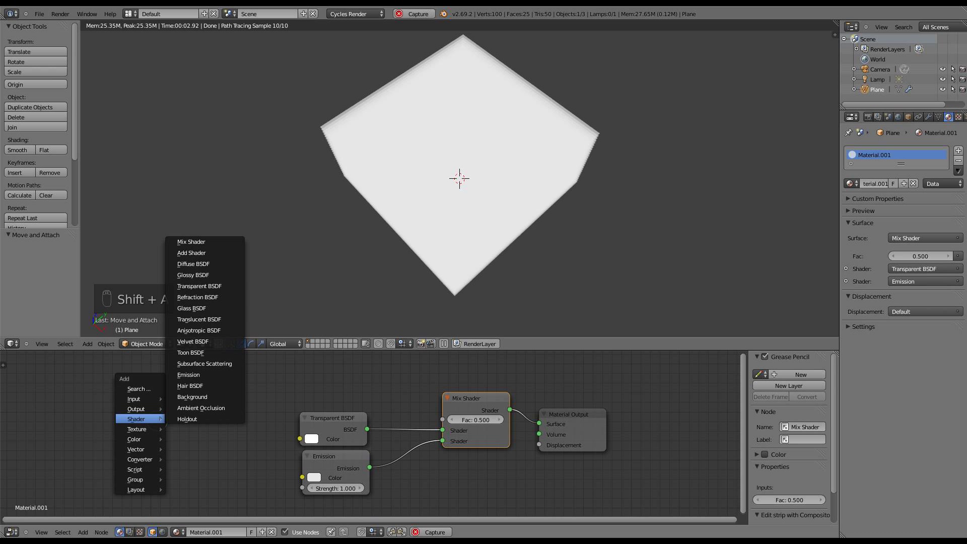
{"action": "mouse_move", "coordinate": [160, 398]}
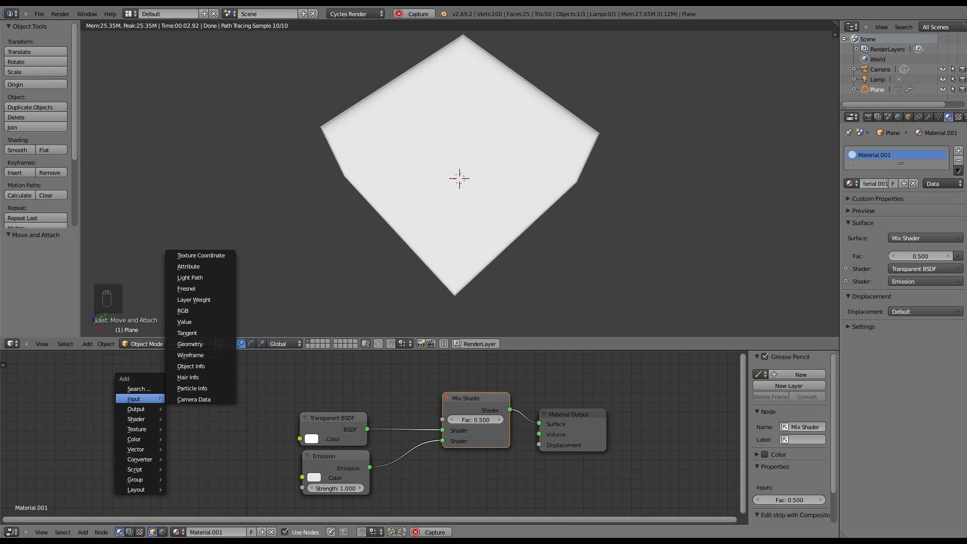
{"action": "left_click", "coordinate": [201, 255]}
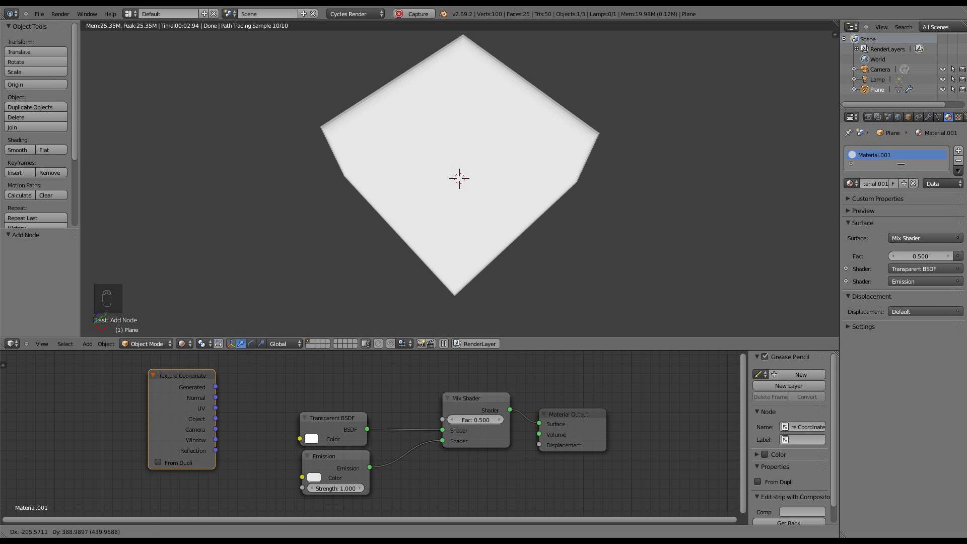
{"action": "left_click", "coordinate": [119, 73]}
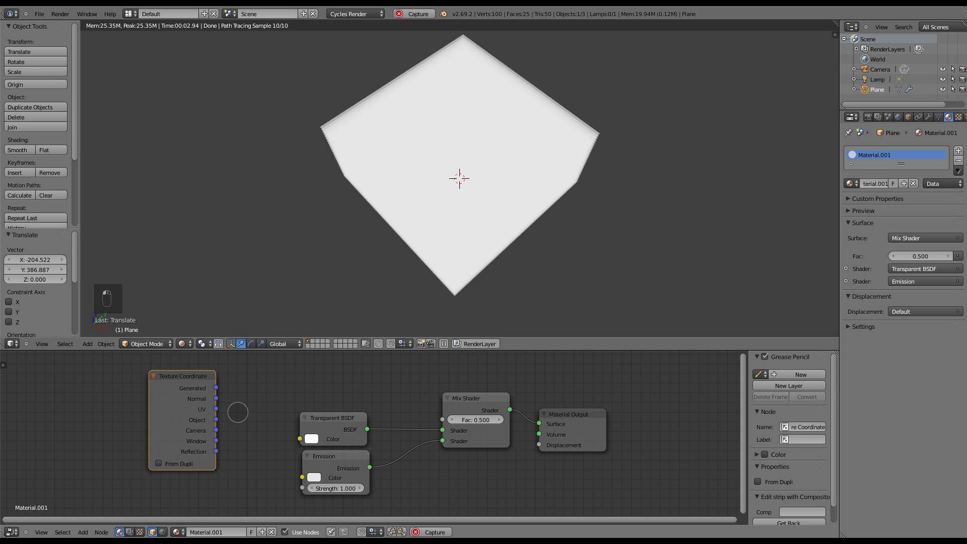
Add a Gradient Texture using Object coordinates and link its Fac to the Mix Shader Fac.
{"action": "key", "text": "shift+a"}
{"action": "mouse_move", "coordinate": [257, 411]}
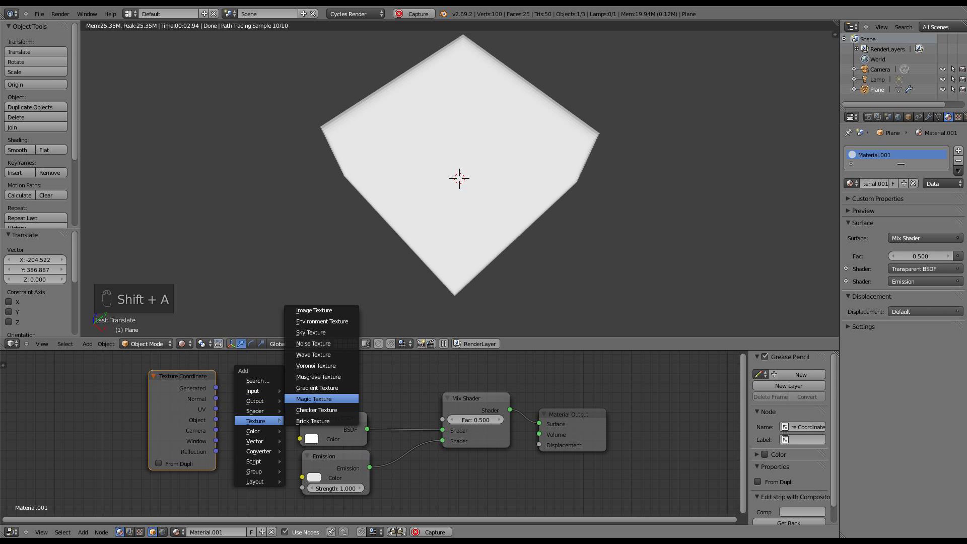
{"action": "left_click", "coordinate": [317, 388]}
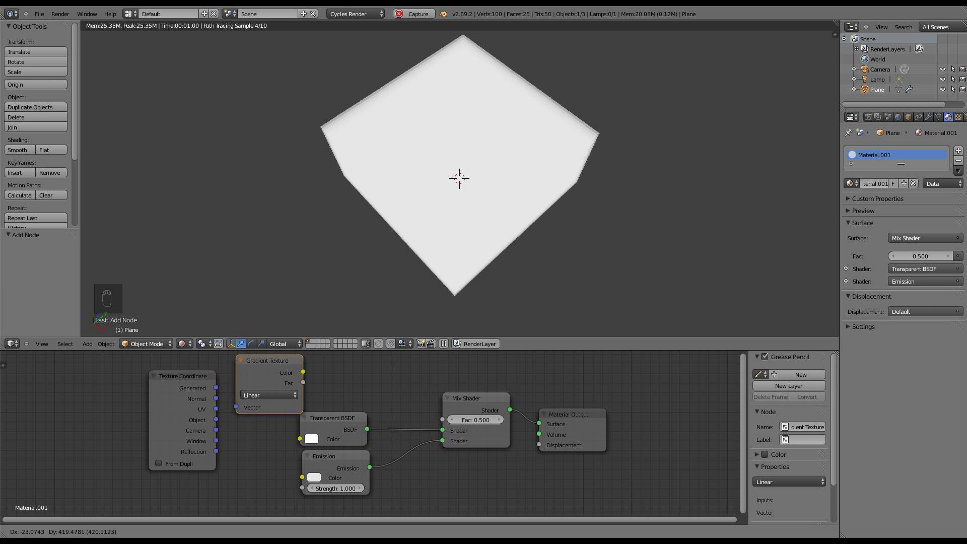
{"action": "left_click", "coordinate": [276, 388]}
{"action": "left_click_drag", "start_coordinate": [216, 418], "coordinate": [243, 411]}
{"action": "left_click_drag", "start_coordinate": [310, 386], "coordinate": [443, 419]}
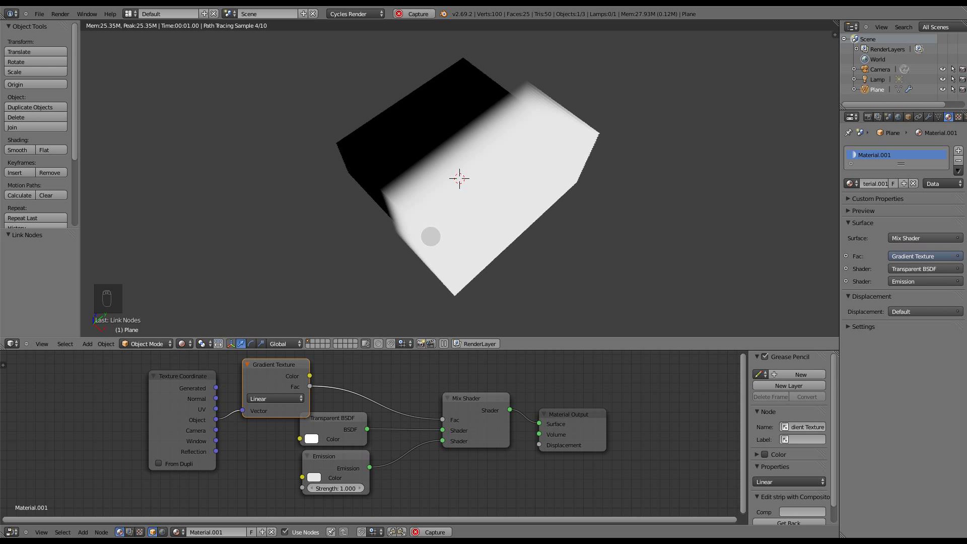
{"action": "middle_click_drag", "start_coordinate": [414, 269], "coordinate": [453, 271]}
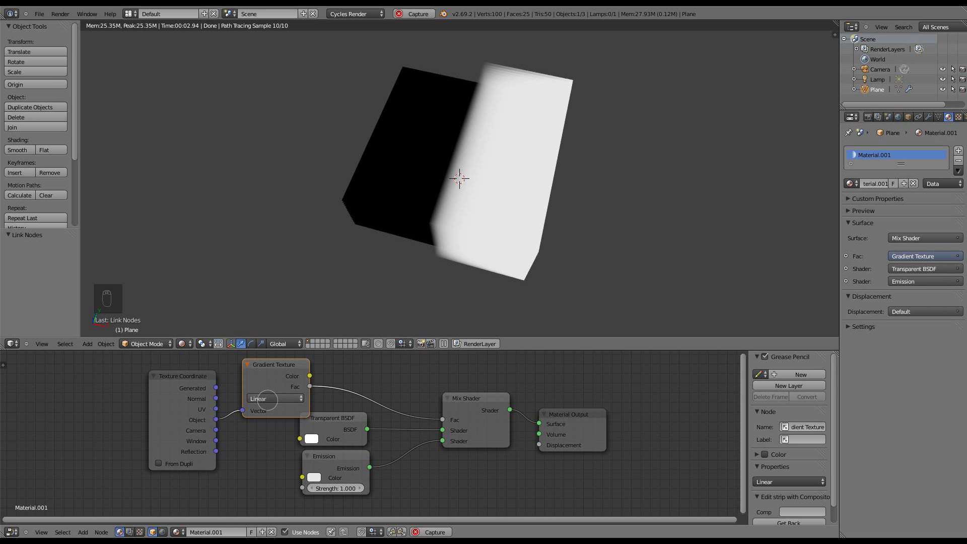
{"action": "left_click", "coordinate": [266, 398]}
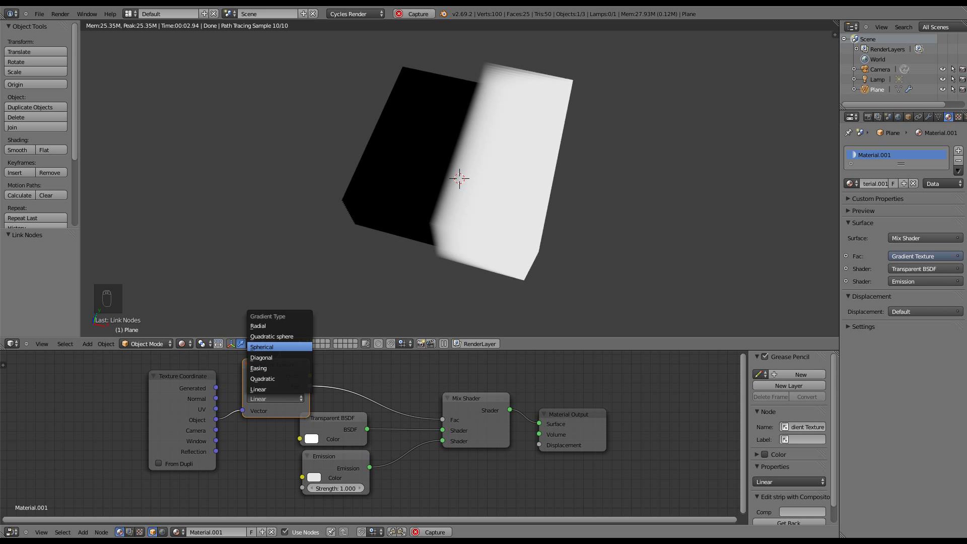
Change the Gradient Texture type from Linear to Spherical, then to Quadratic sphere.
{"action": "left_click", "coordinate": [262, 347]}
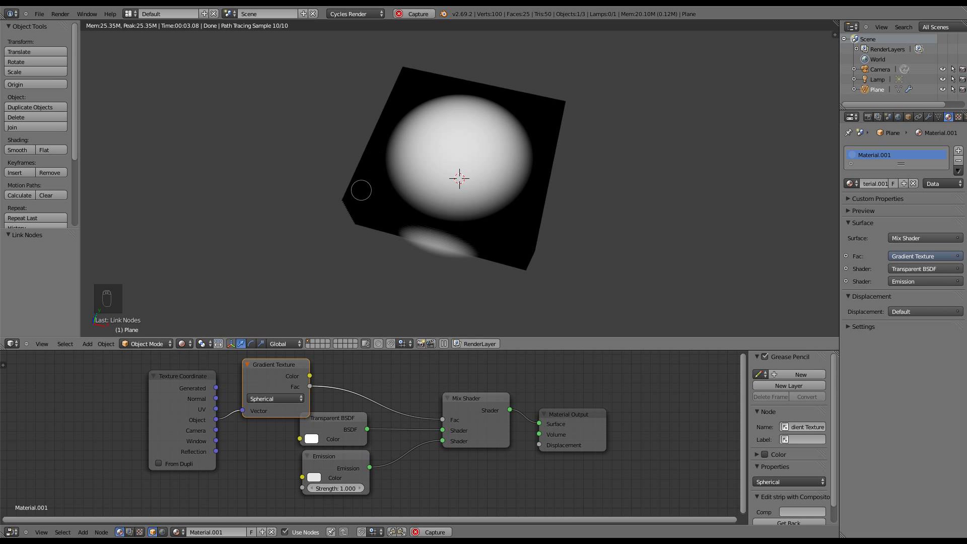
{"action": "left_click", "coordinate": [271, 398]}
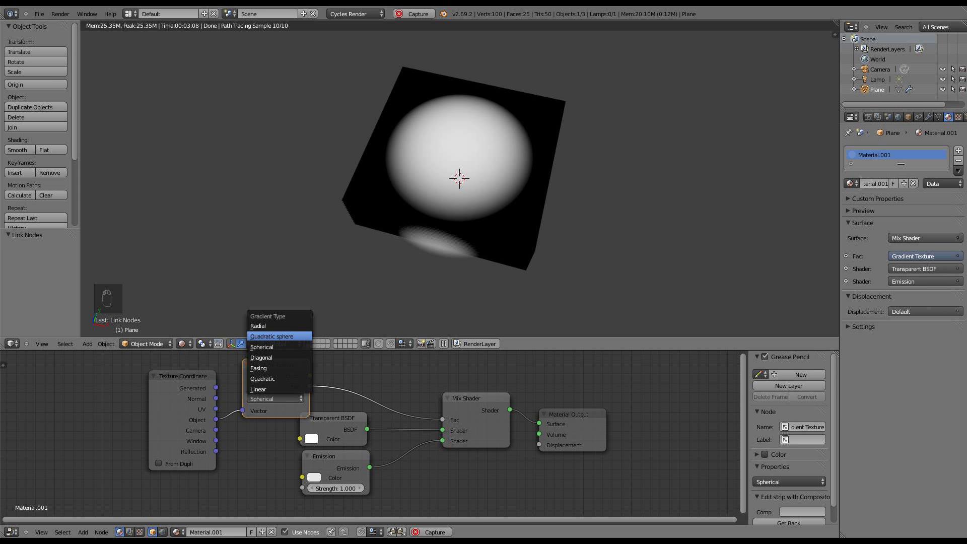
{"action": "left_click", "coordinate": [272, 336]}
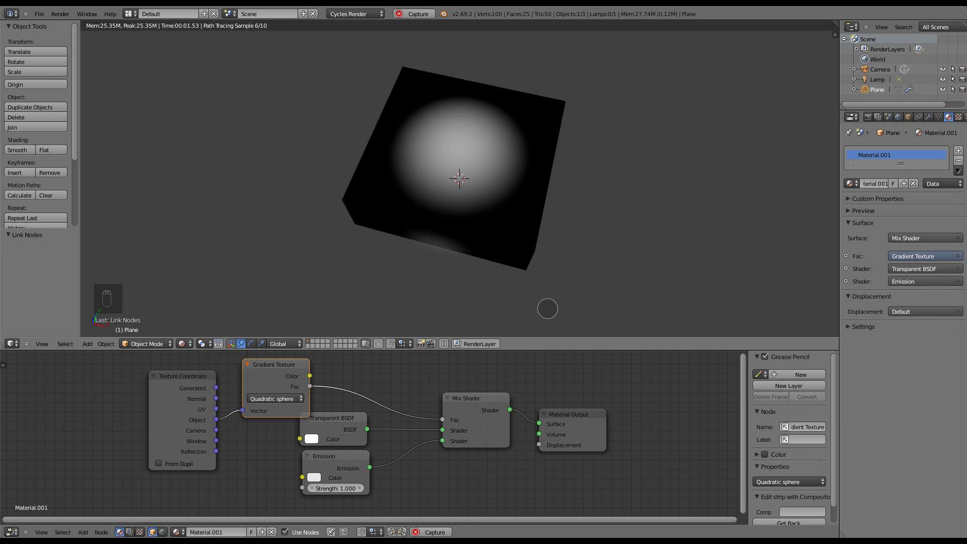
{"action": "middle_click_drag", "start_coordinate": [542, 287], "coordinate": [524, 285]}
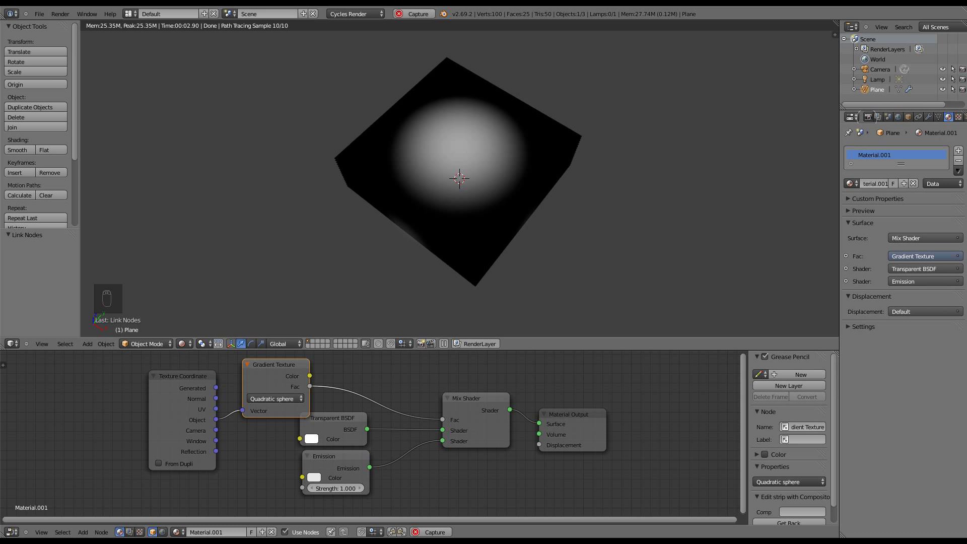
In Render Light Paths, raise Transparency max bounces from 8 to 18.
{"action": "left_click", "coordinate": [869, 117]}
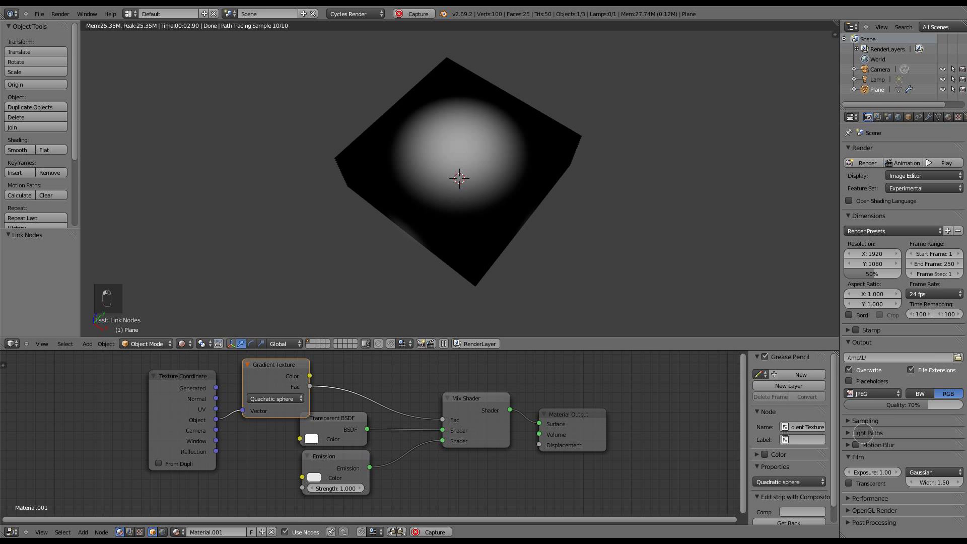
{"action": "left_click", "coordinate": [858, 433]}
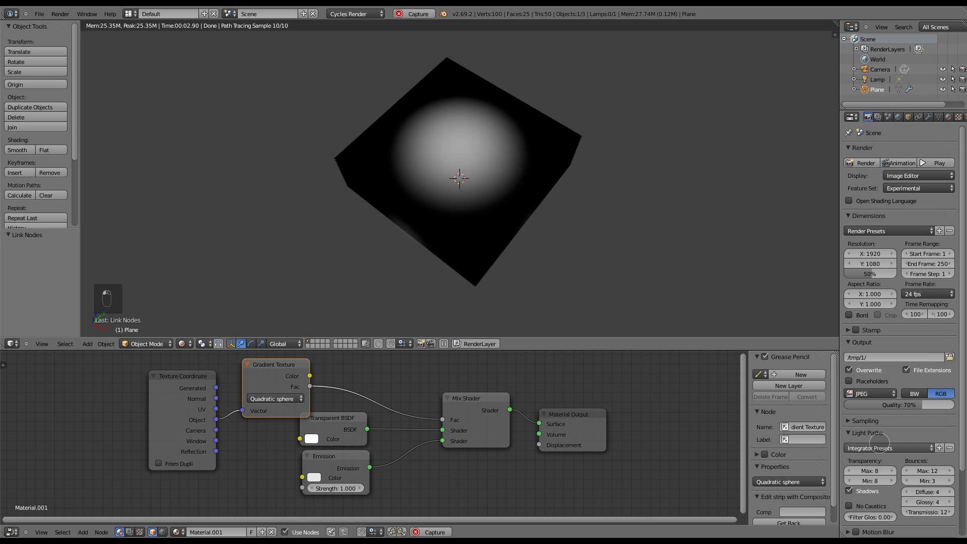
{"action": "scroll", "coordinate": [883, 447], "scroll_direction": "down", "scroll_amount": 4}
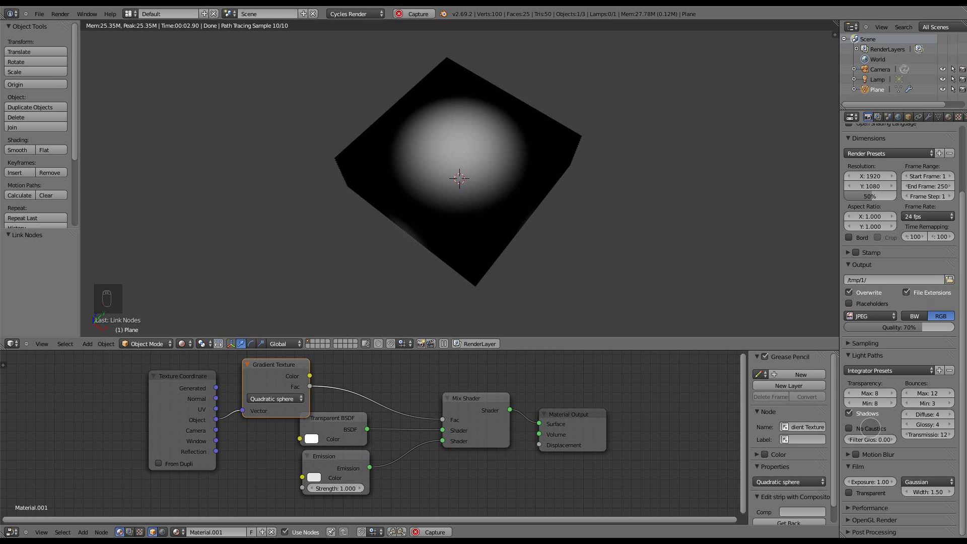
{"action": "left_click", "coordinate": [891, 393]}
{"action": "left_click", "coordinate": [891, 393]}
{"action": "left_click", "coordinate": [891, 392]}
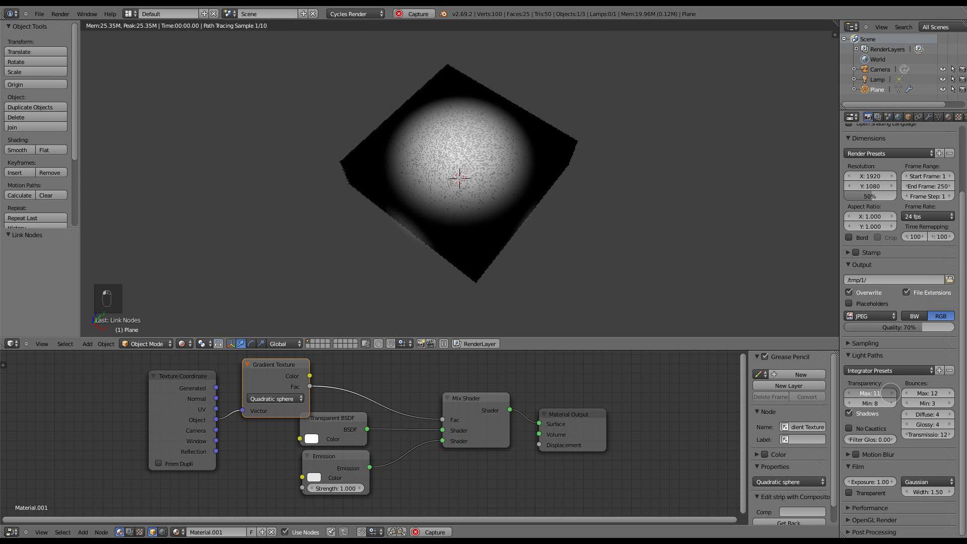
{"action": "left_click", "coordinate": [891, 393]}
{"action": "left_click", "coordinate": [891, 393]}
{"action": "left_click", "coordinate": [891, 393]}
{"action": "left_click", "coordinate": [891, 392]}
{"action": "left_click", "coordinate": [891, 393]}
{"action": "left_click", "coordinate": [891, 393]}
{"action": "left_click", "coordinate": [891, 392]}
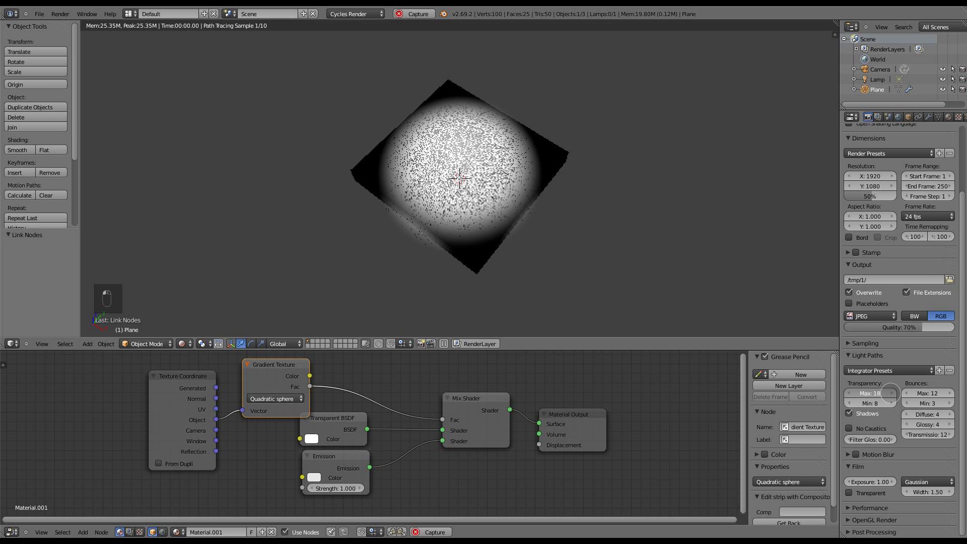
{"action": "left_click", "coordinate": [891, 393]}
{"action": "left_click", "coordinate": [891, 393]}
{"action": "left_click", "coordinate": [891, 392]}
{"action": "left_click", "coordinate": [891, 393]}
{"action": "left_click", "coordinate": [891, 393]}
{"action": "left_click", "coordinate": [891, 392]}
{"action": "left_click", "coordinate": [891, 393]}
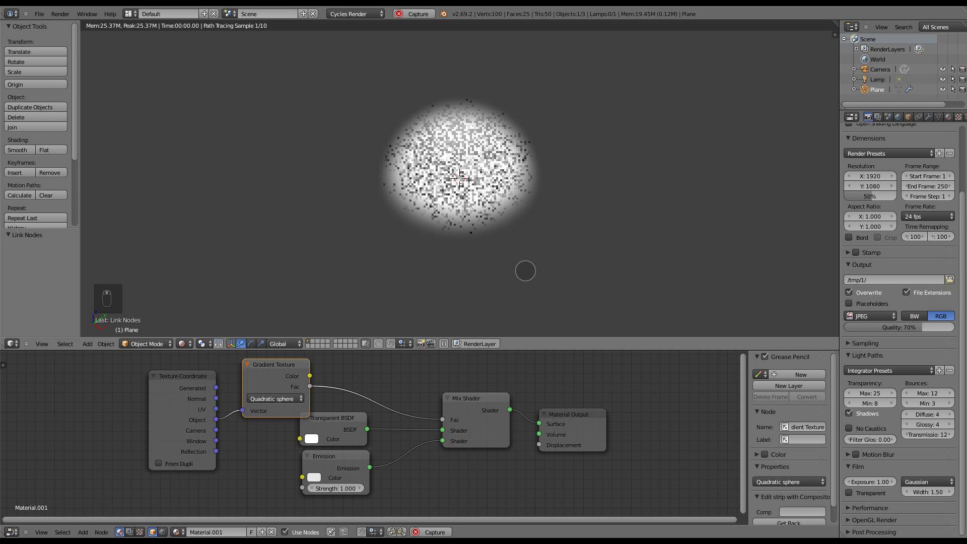
Stretch the glowing plane tall along the Z axis into a flame shape.
{"action": "scroll", "coordinate": [529, 281], "scroll_direction": "down", "scroll_amount": 5}
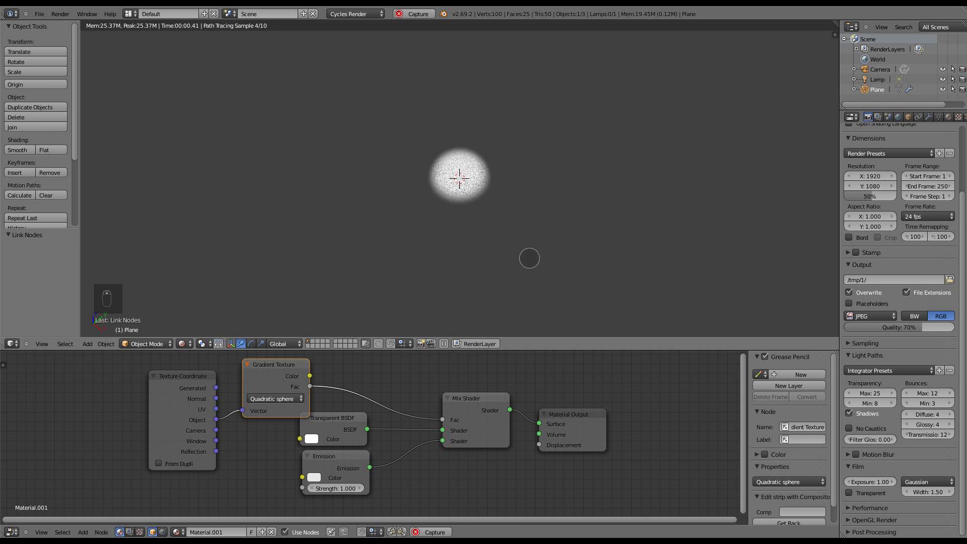
{"action": "key", "text": "s"}
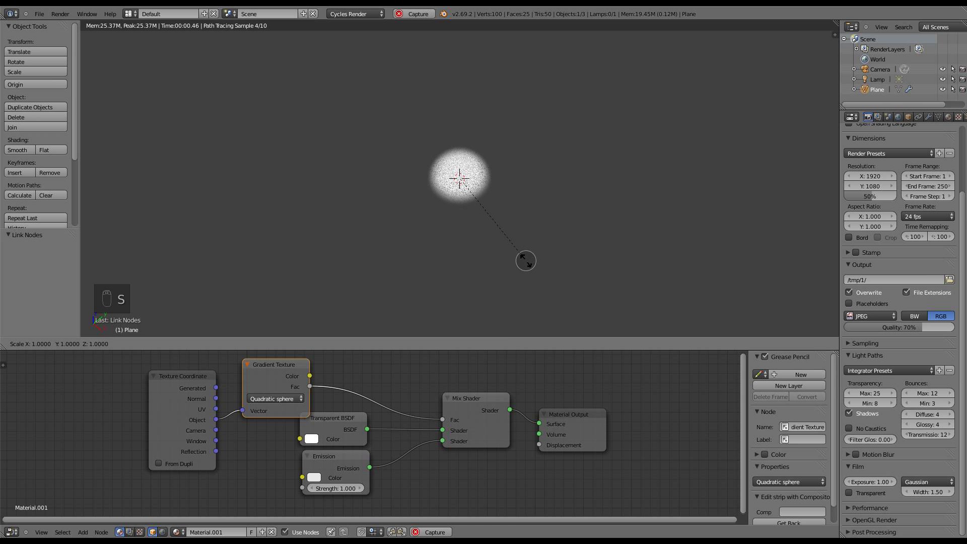
{"action": "key", "text": "z"}
{"action": "left_click", "coordinate": [539, 198]}
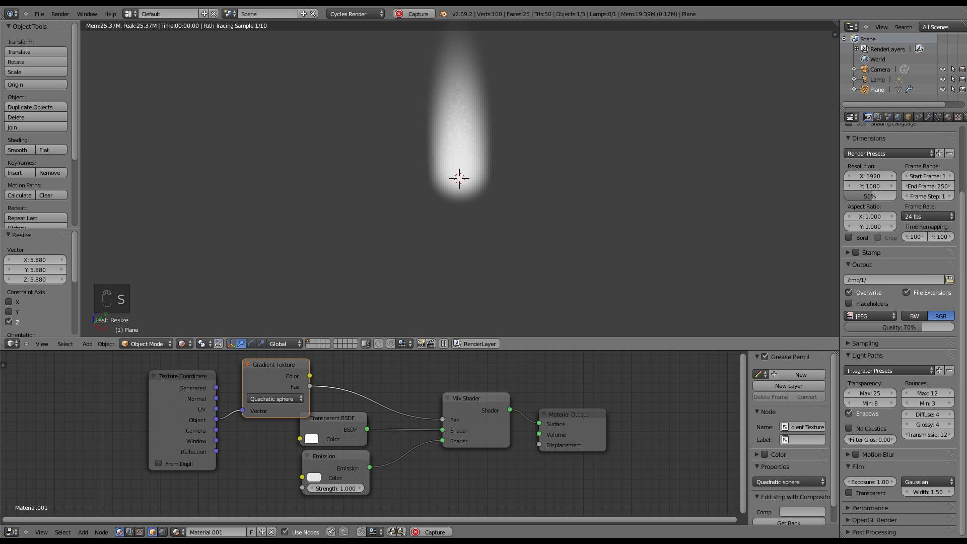
{"action": "middle_click_drag", "start_coordinate": [529, 175], "coordinate": [529, 213], "text": "shift"}
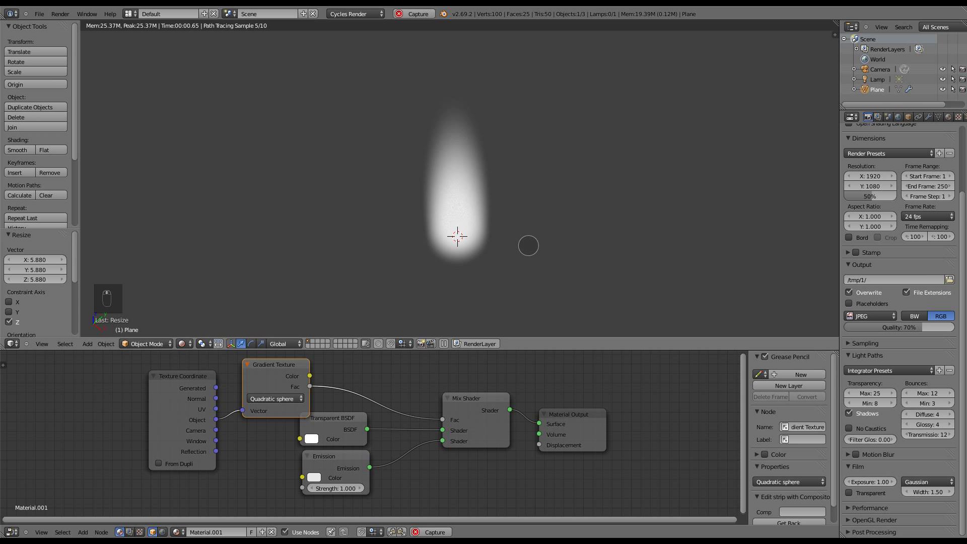
{"action": "key", "text": "s"}
{"action": "key", "text": "z"}
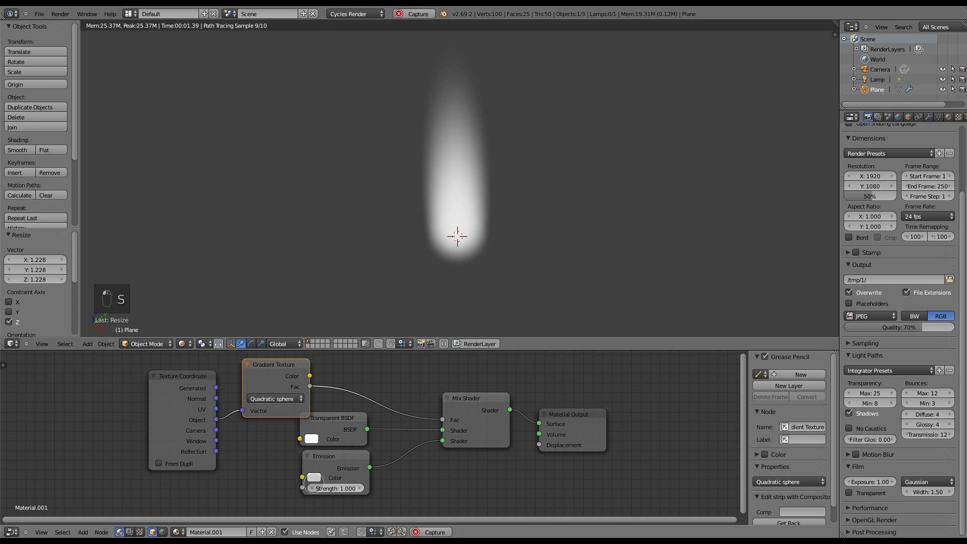
Set the Emission colour to orange (R 0.800, G 0.223, B 0.000).
{"action": "left_click", "coordinate": [314, 478]}
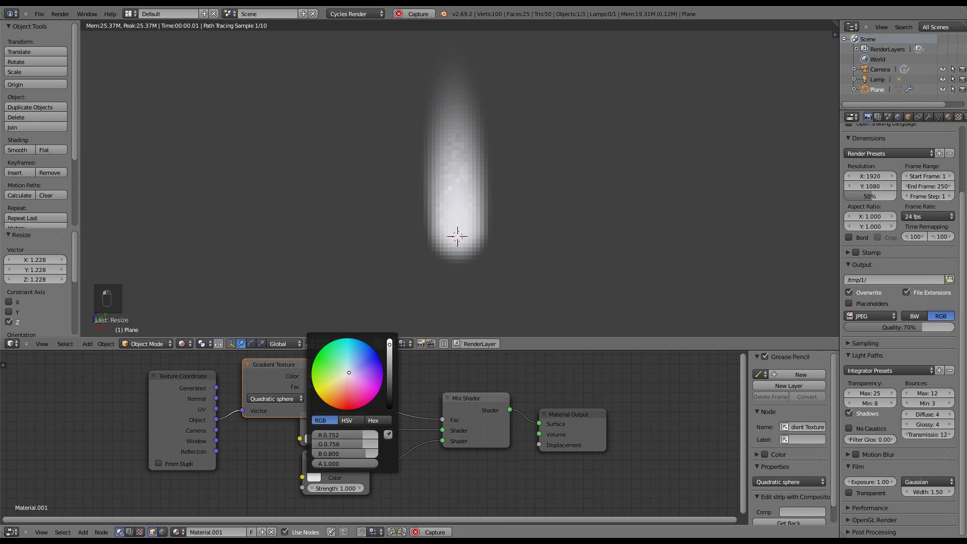
{"action": "left_click", "coordinate": [360, 350]}
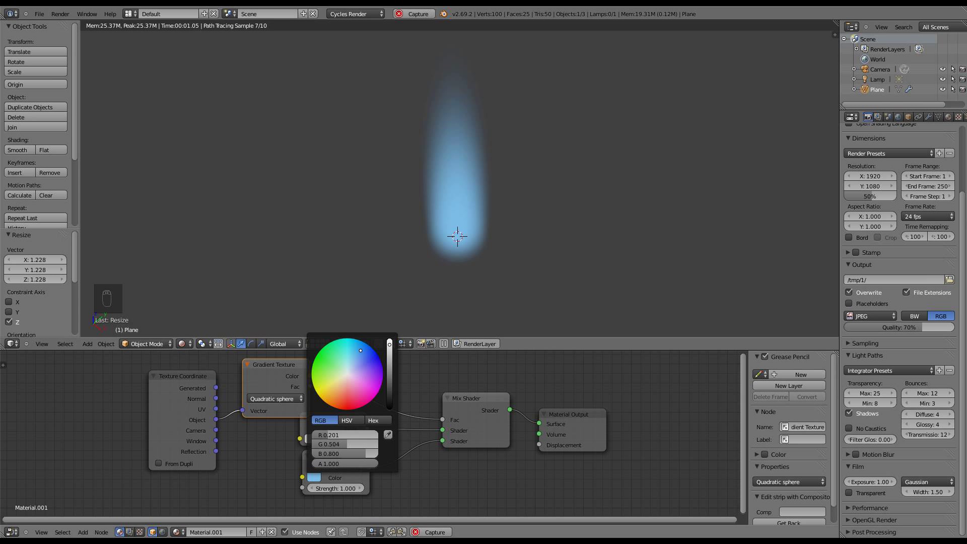
{"action": "left_click_drag", "start_coordinate": [360, 351], "coordinate": [354, 351]}
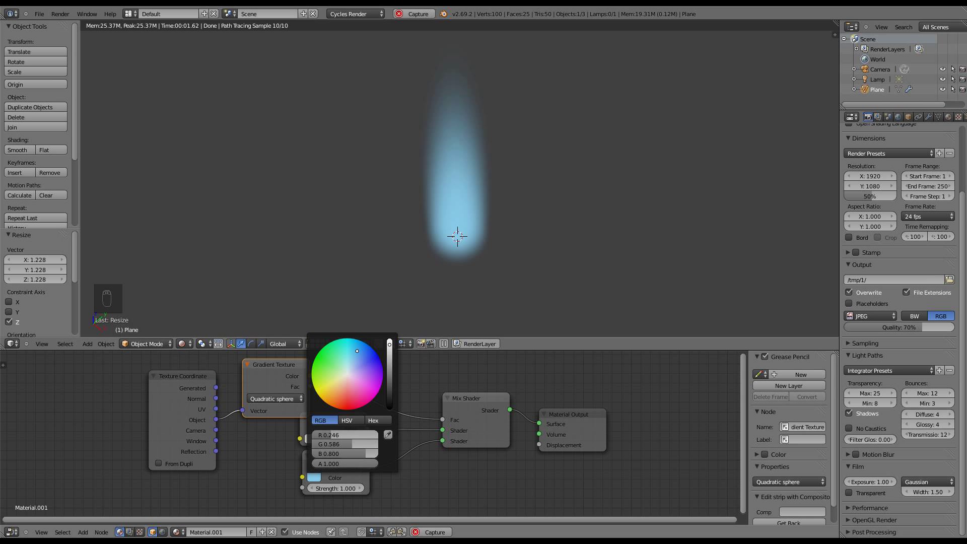
{"action": "mouse_move", "coordinate": [357, 351]}
{"action": "left_mouse_down"}
{"action": "mouse_move", "coordinate": [324, 401]}
{"action": "mouse_move", "coordinate": [337, 408]}
{"action": "left_mouse_up"}
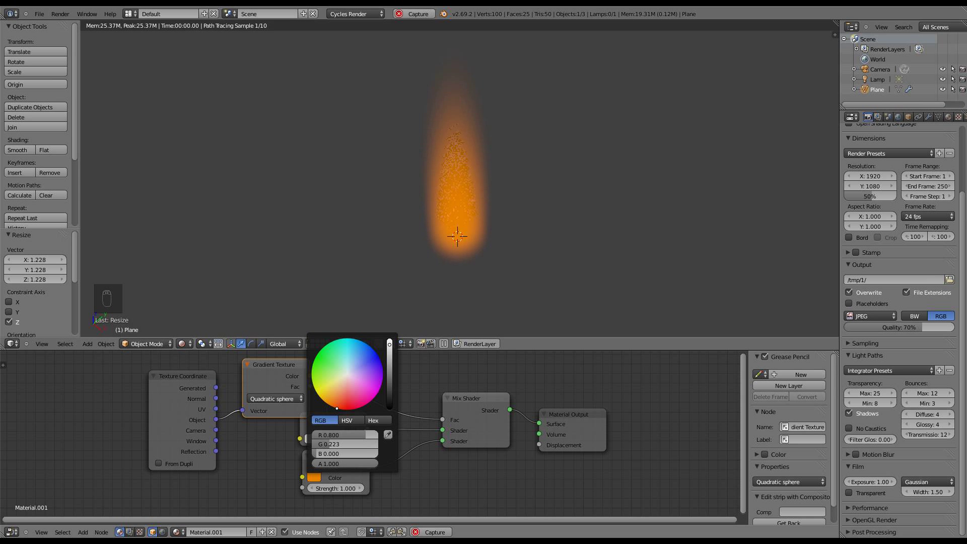
{"action": "key", "text": "Return"}
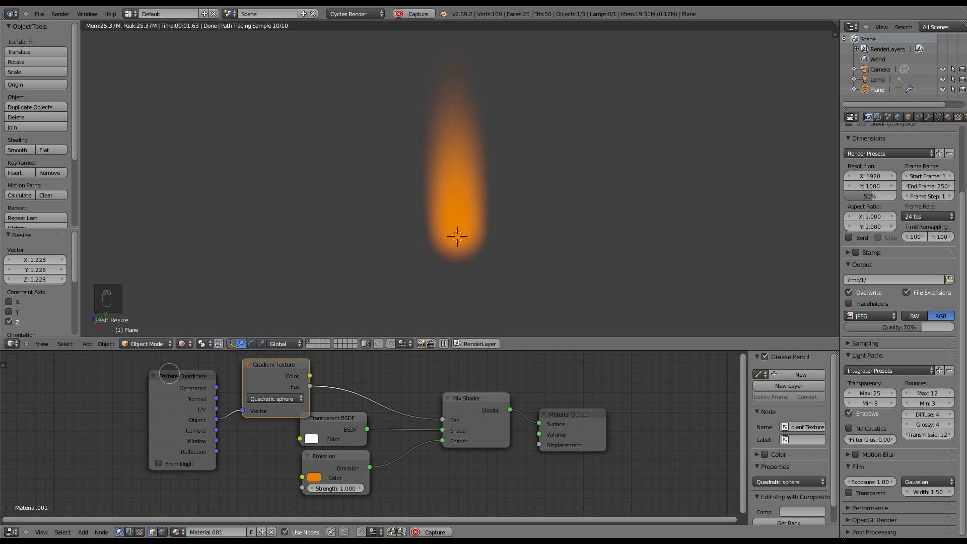
Rearrange the nodes and add a Blackbody node below them.
{"action": "left_click_drag", "start_coordinate": [169, 376], "coordinate": [143, 364]}
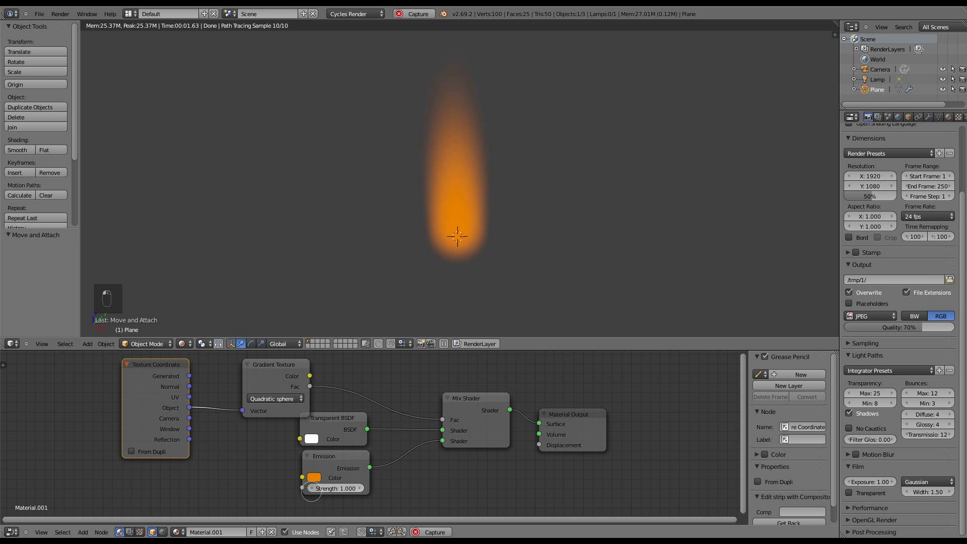
{"action": "left_click_drag", "start_coordinate": [332, 459], "coordinate": [346, 462]}
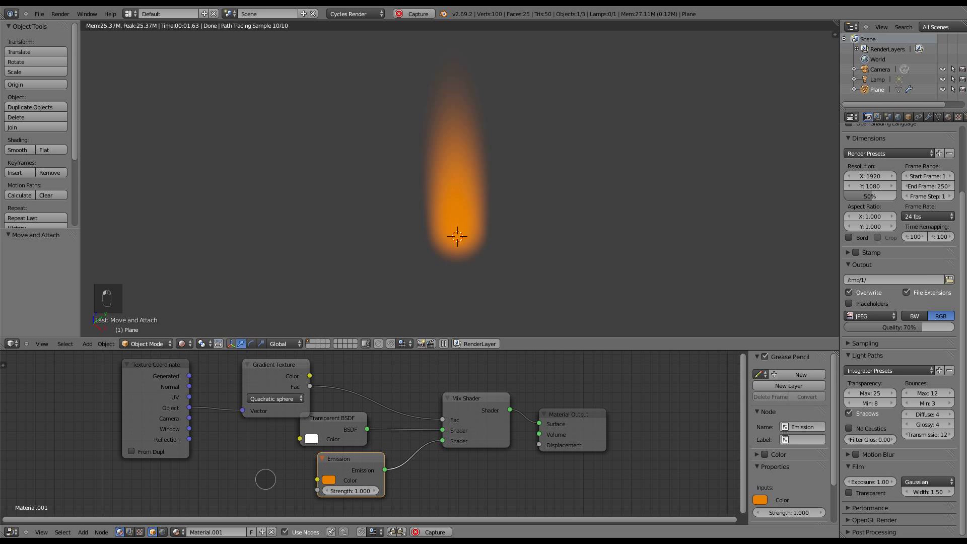
{"action": "key", "text": "shift+a"}
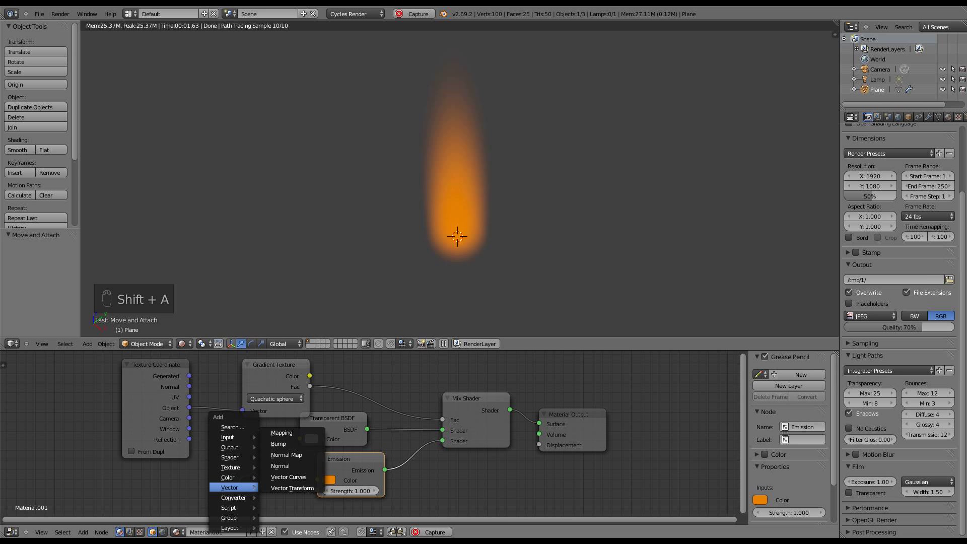
{"action": "mouse_move", "coordinate": [233, 497]}
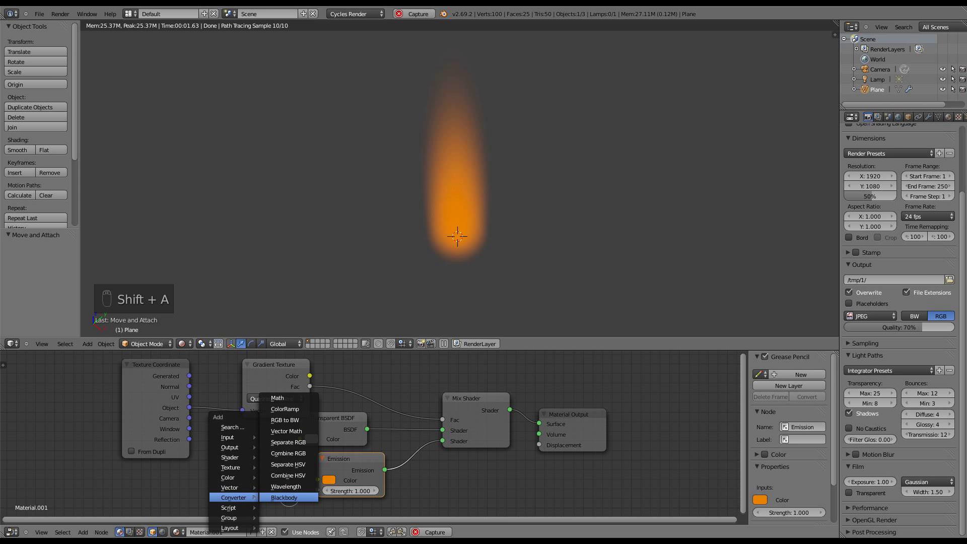
{"action": "left_click", "coordinate": [289, 498]}
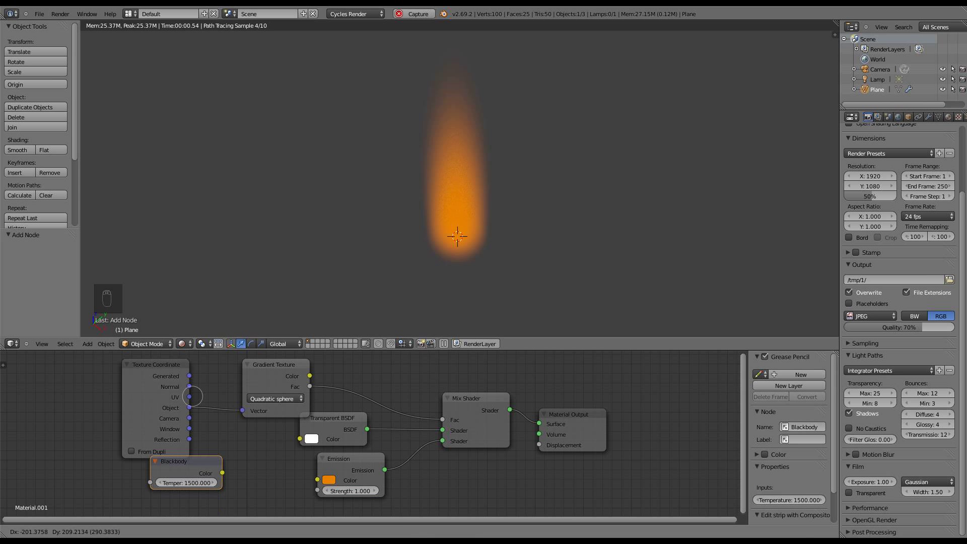
{"action": "left_click", "coordinate": [217, 403]}
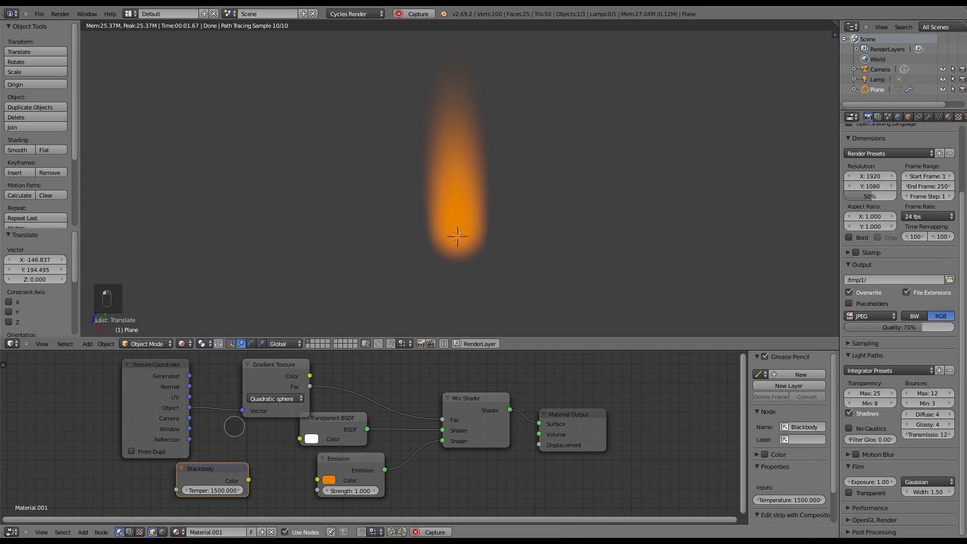
Link Blackbody Color to Emission Color and set temperature to 2235.974.
{"action": "left_click_drag", "start_coordinate": [248, 479], "coordinate": [317, 480]}
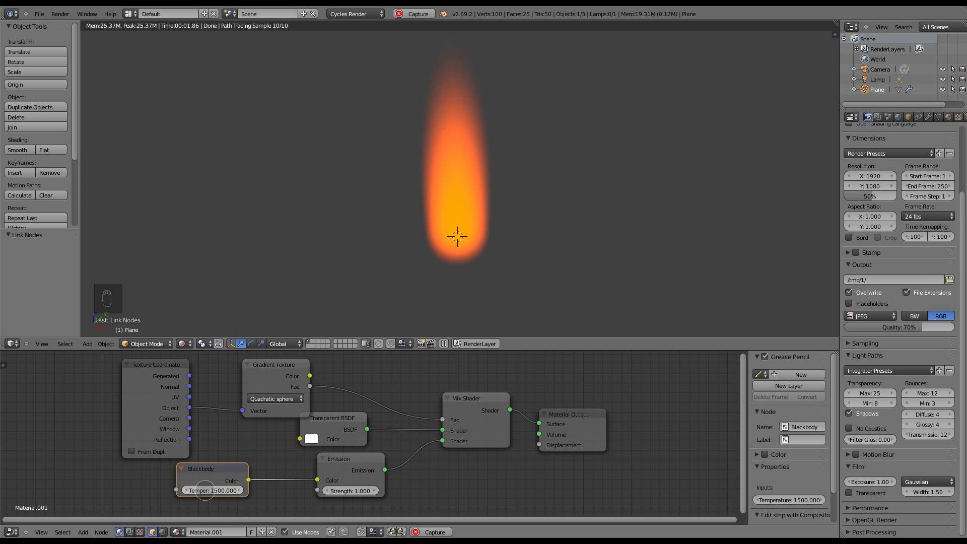
{"action": "left_click_drag", "start_coordinate": [205, 489], "coordinate": [289, 493]}
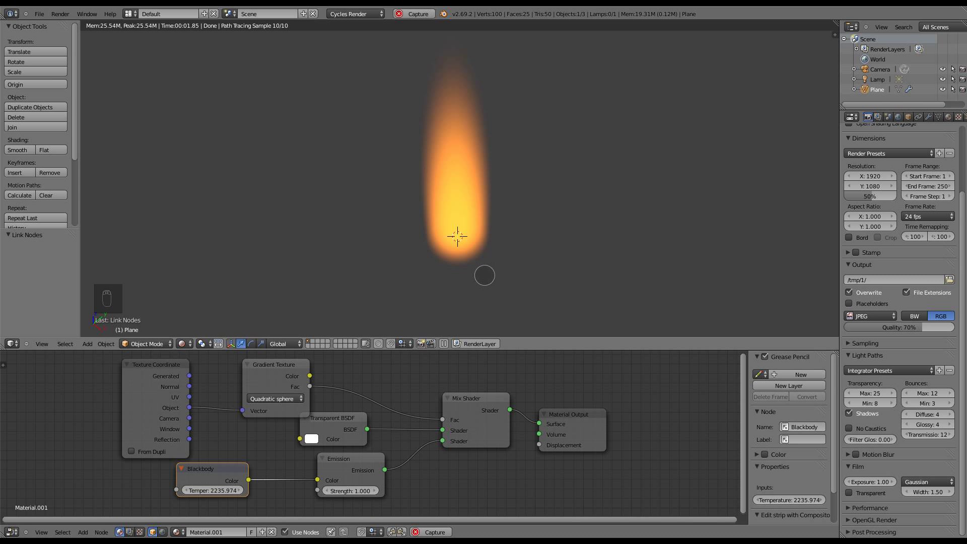
{"action": "key", "text": "KP_2"}
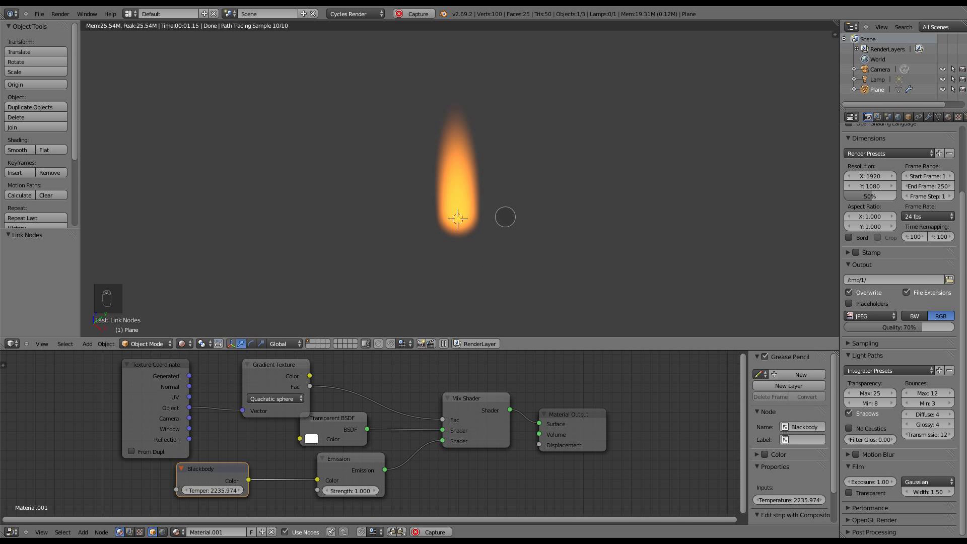
{"action": "key", "text": "KP_2"}
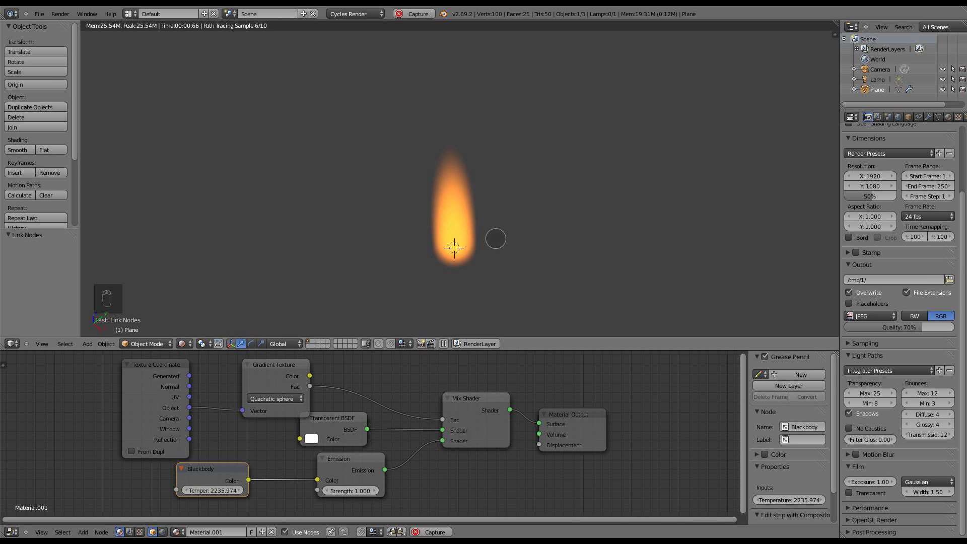
Add a ground plane scaled up about 11.4 times under the flame.
{"action": "key", "text": "shift+a"}
{"action": "left_click", "coordinate": [512, 237]}
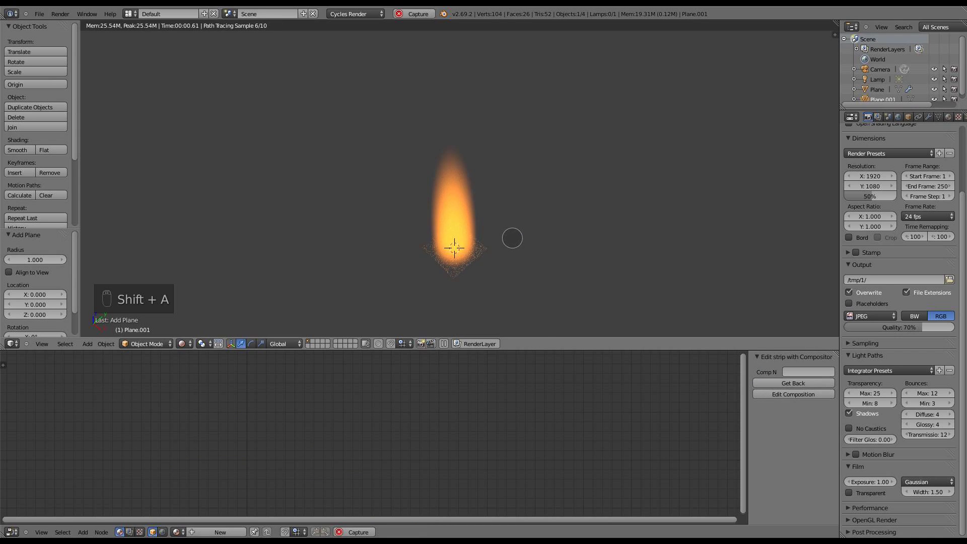
{"action": "key", "text": "s"}
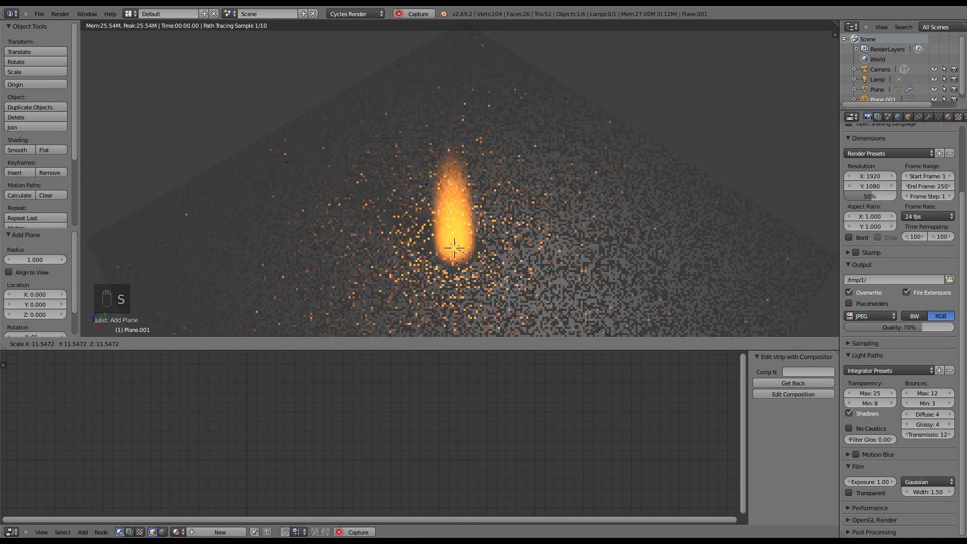
{"action": "left_click", "coordinate": [607, 333]}
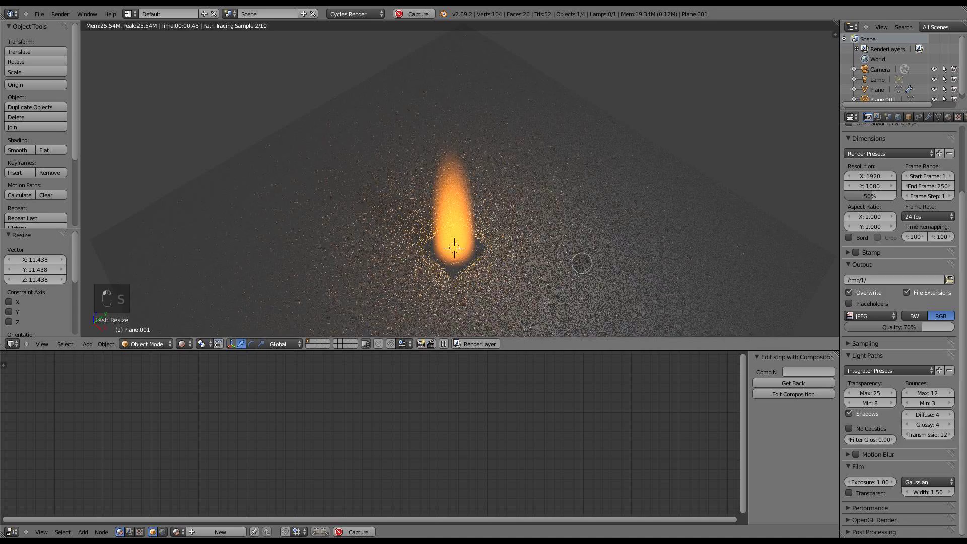
Give the ground plane a new material with a Checker Texture feeding Diffuse BSDF Color.
{"action": "left_click", "coordinate": [948, 117]}
{"action": "left_click", "coordinate": [882, 182]}
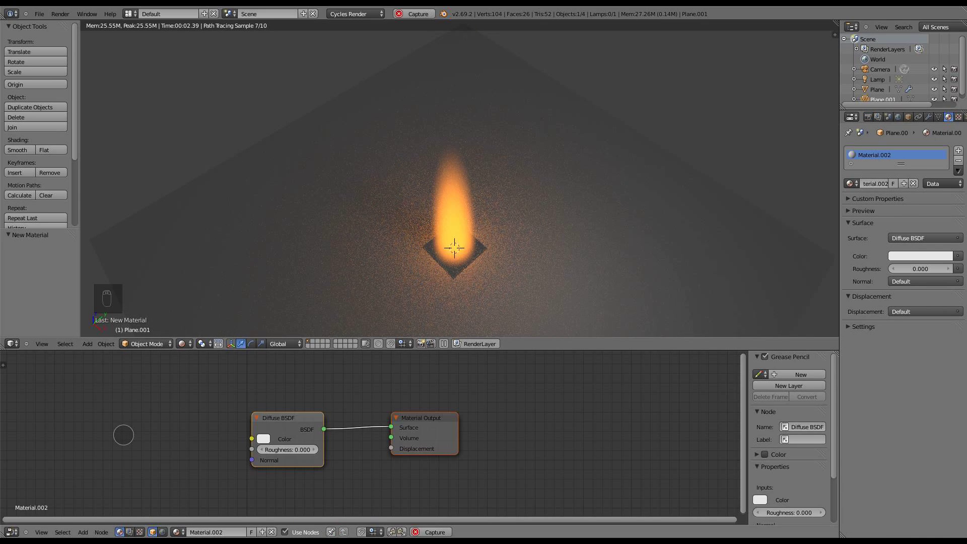
{"action": "key", "text": "shift+a"}
{"action": "mouse_move", "coordinate": [105, 467]}
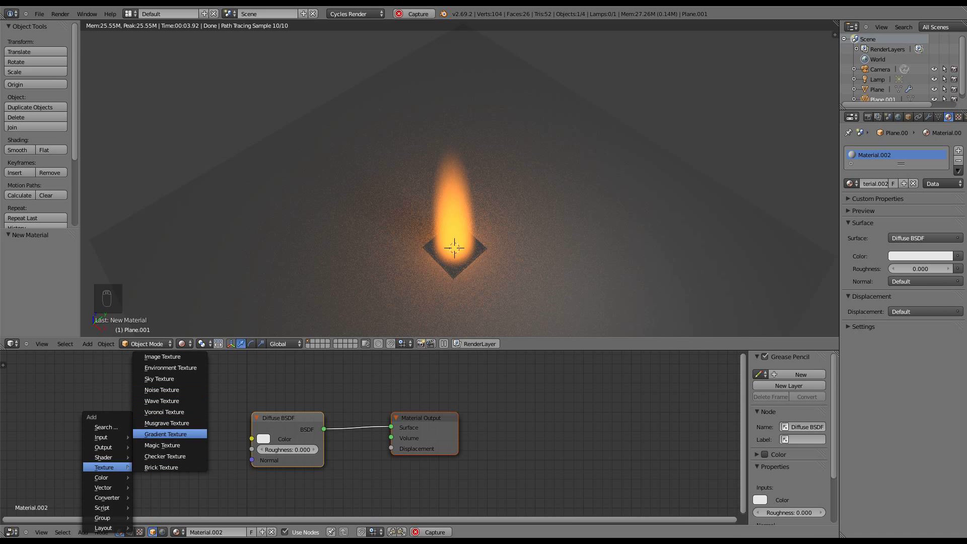
{"action": "left_click", "coordinate": [165, 456]}
{"action": "left_click", "coordinate": [194, 422]}
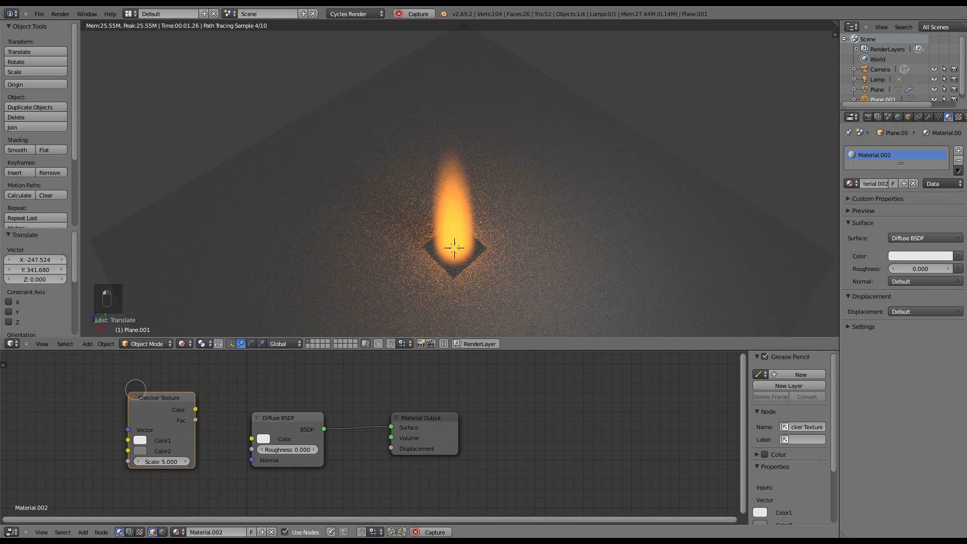
{"action": "left_click_drag", "start_coordinate": [195, 409], "coordinate": [252, 439]}
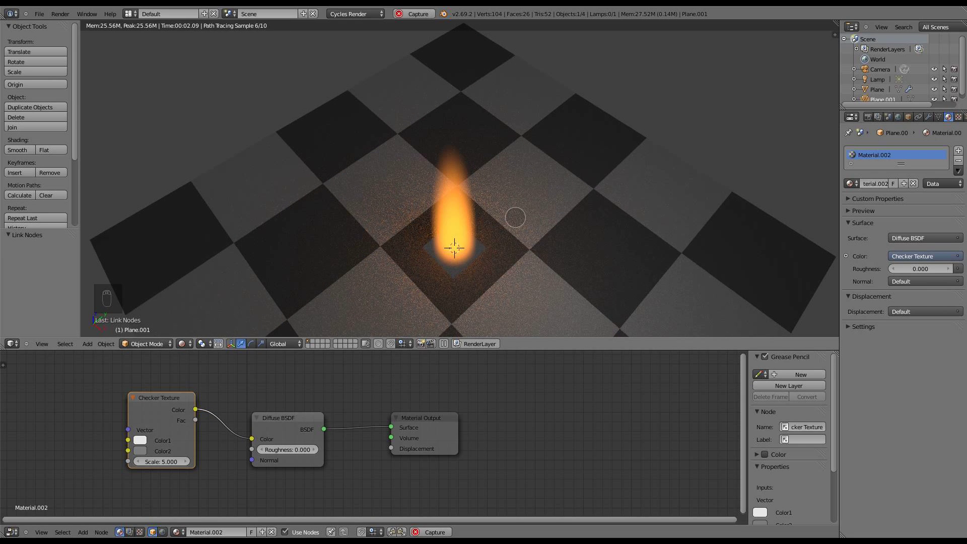
{"action": "middle_click_drag", "start_coordinate": [531, 304], "coordinate": [541, 286]}
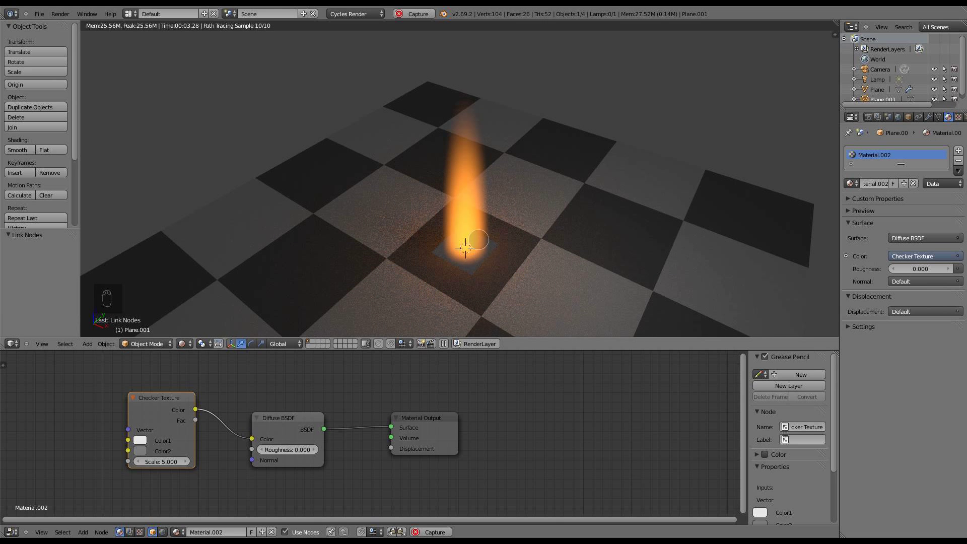
Rotate the selected flame Plane a few degrees to face the view above the checkerboard floor.
{"action": "key", "text": "r"}
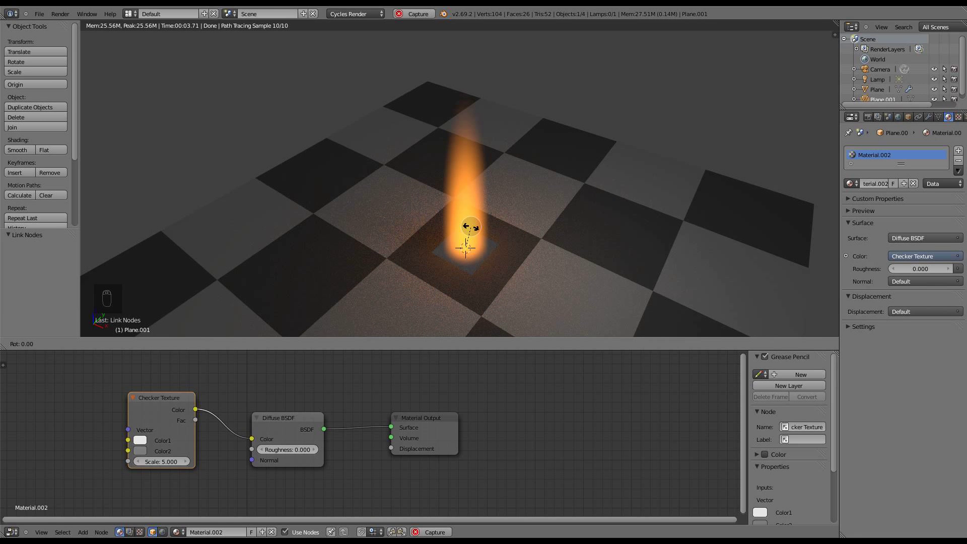
{"action": "right_click", "coordinate": [486, 236]}
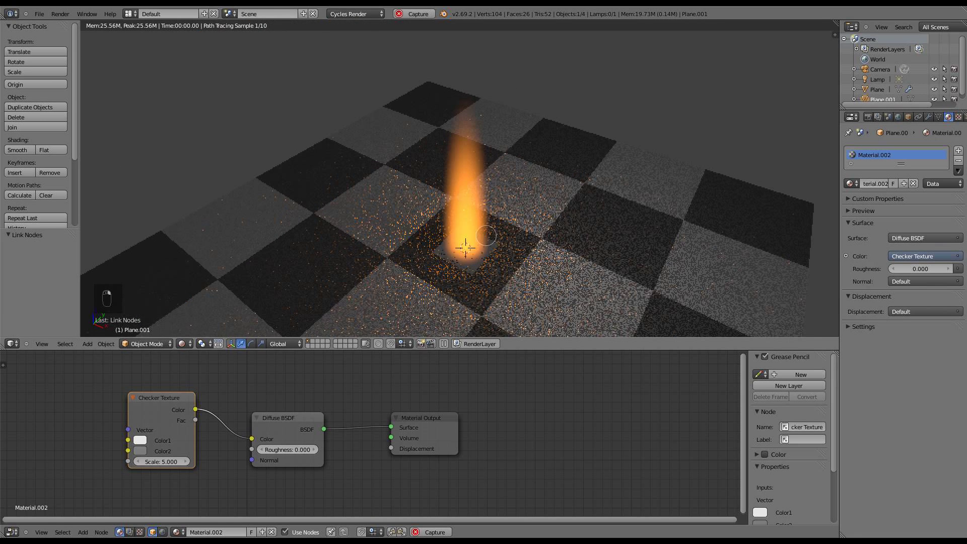
{"action": "right_click", "coordinate": [472, 187]}
{"action": "key", "text": "r"}
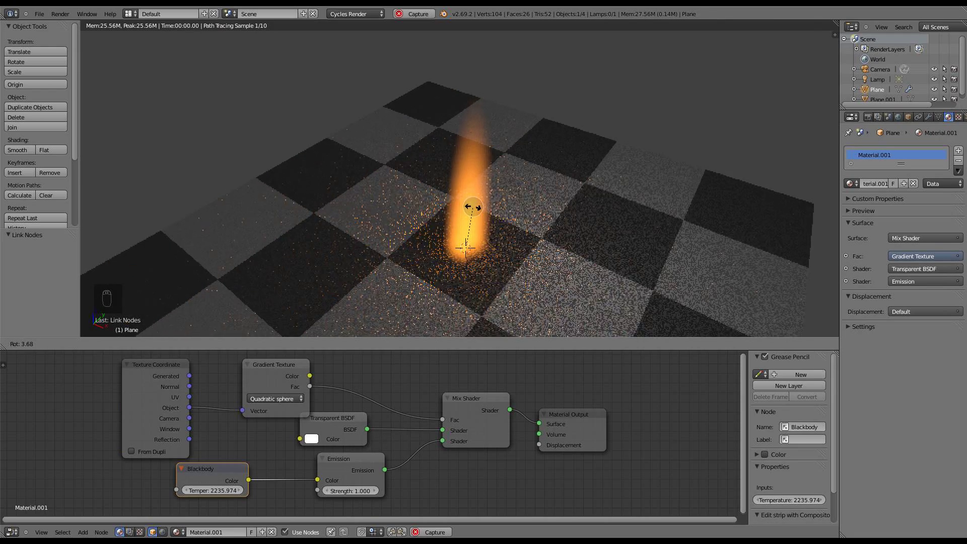
{"action": "left_click", "coordinate": [465, 209]}
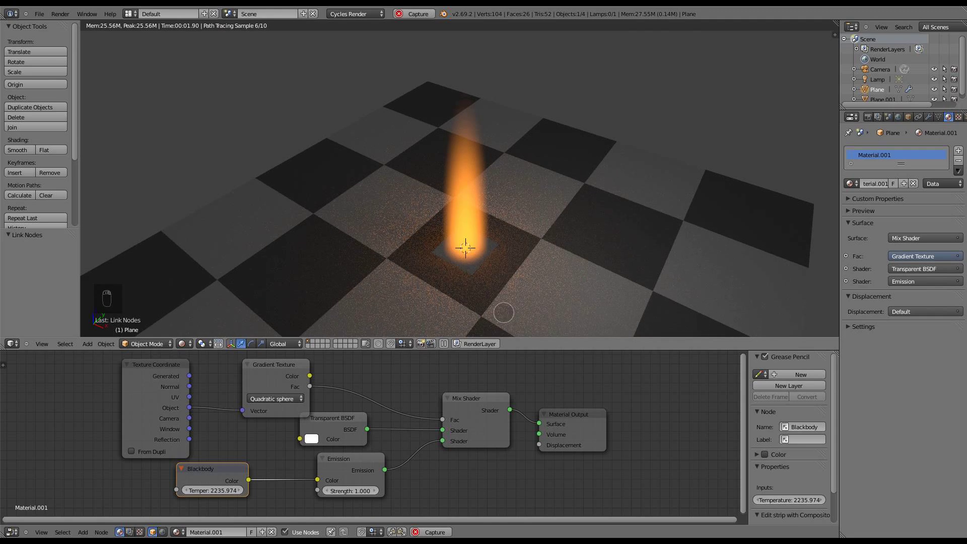
{"action": "middle_click_drag", "start_coordinate": [481, 308], "coordinate": [526, 309]}
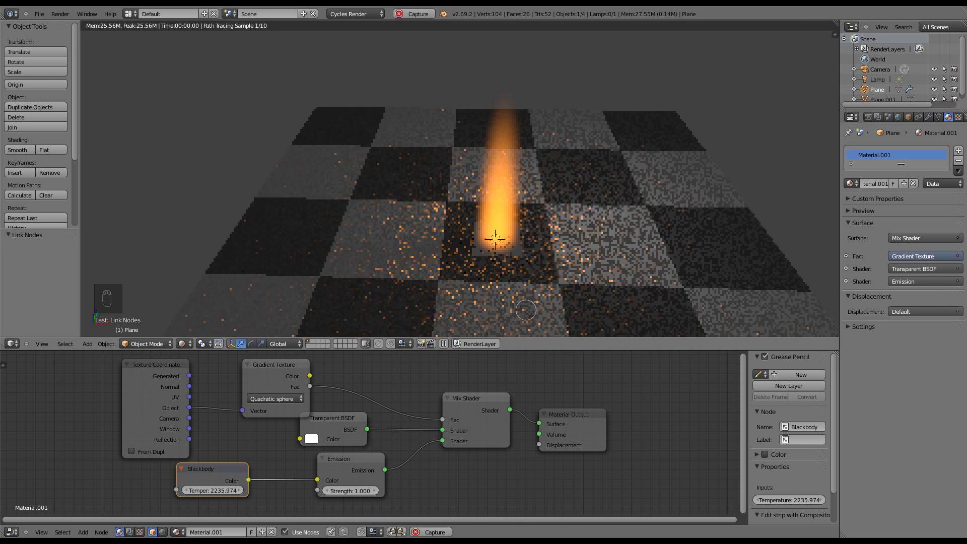